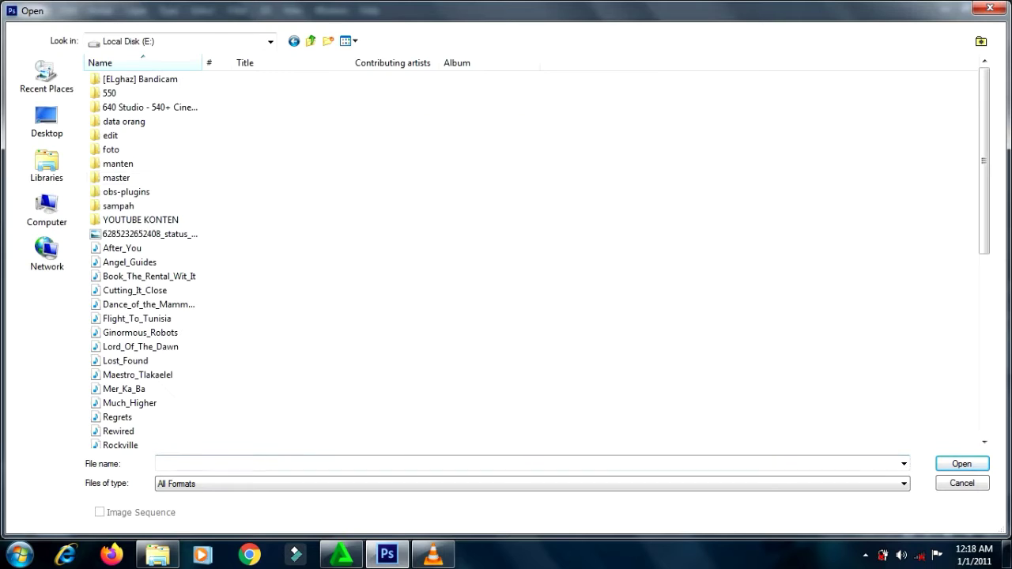
- Open the red Bhayangkara poster JPG from Local Disk (E:), accepting the unchanged Camera Raw settings
scroll(409, 193, down, 5)
click(147, 262)
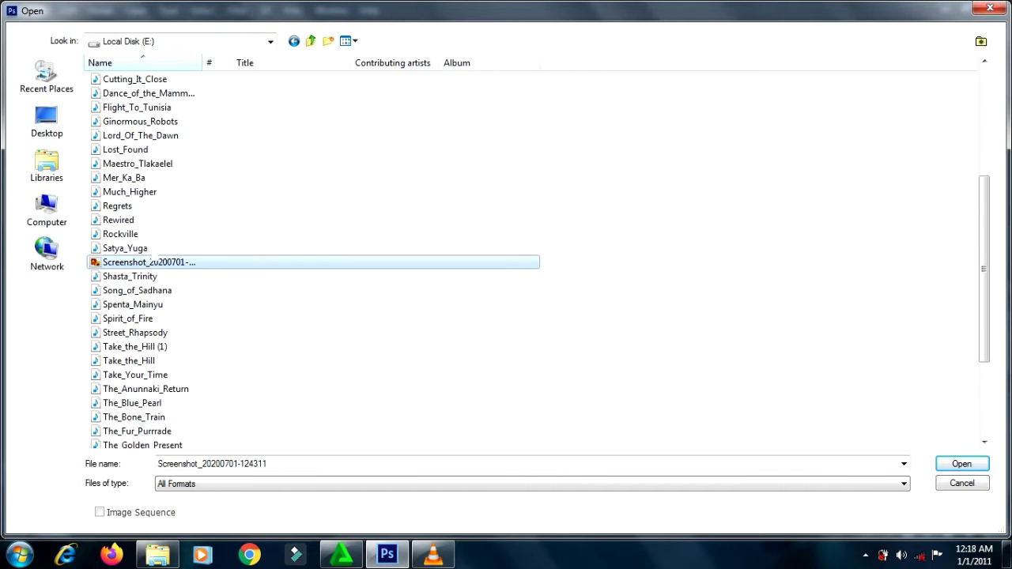
scroll(159, 263, up, 1)
scroll(158, 265, up, 3)
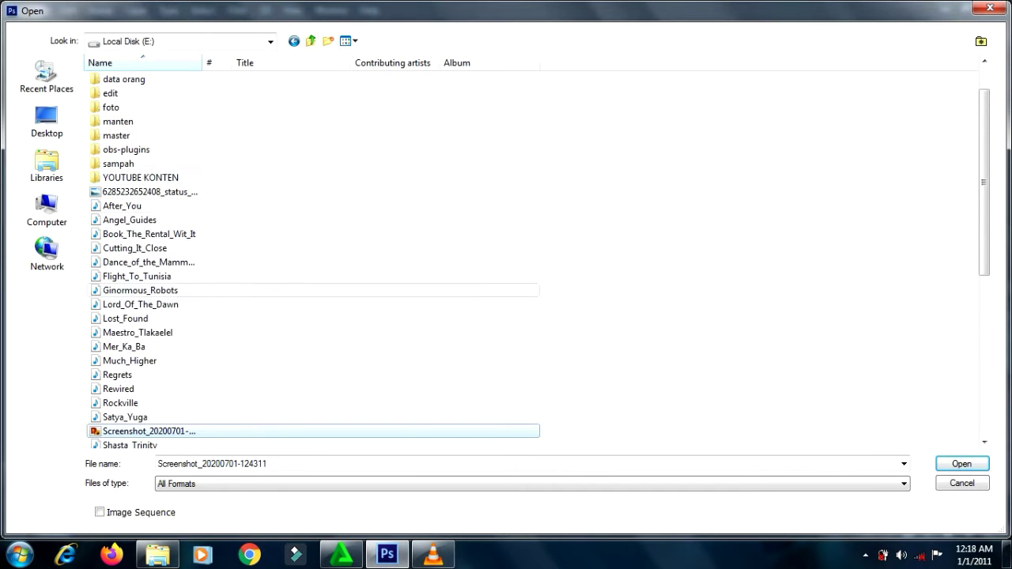
click(145, 192)
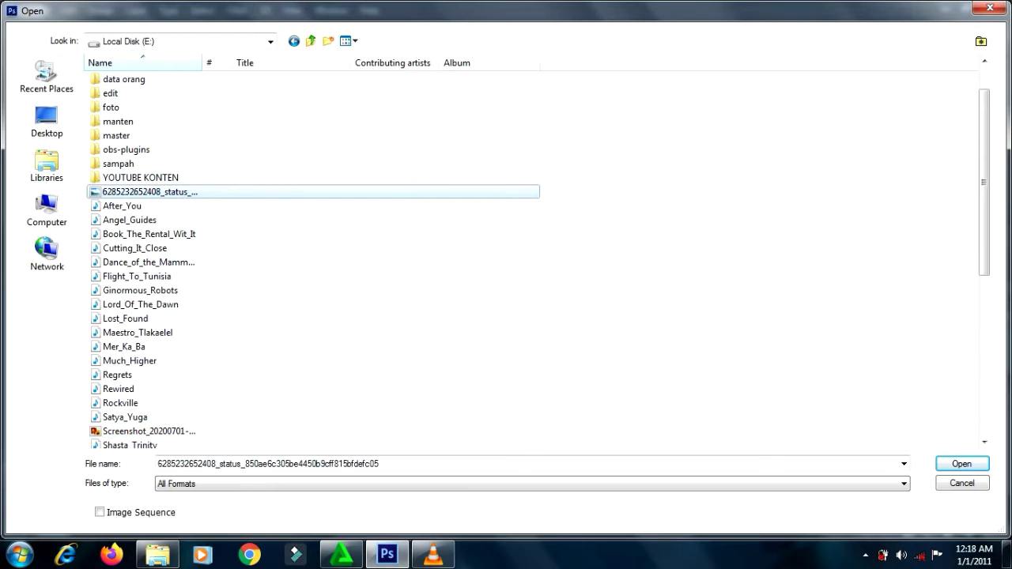
click(948, 467)
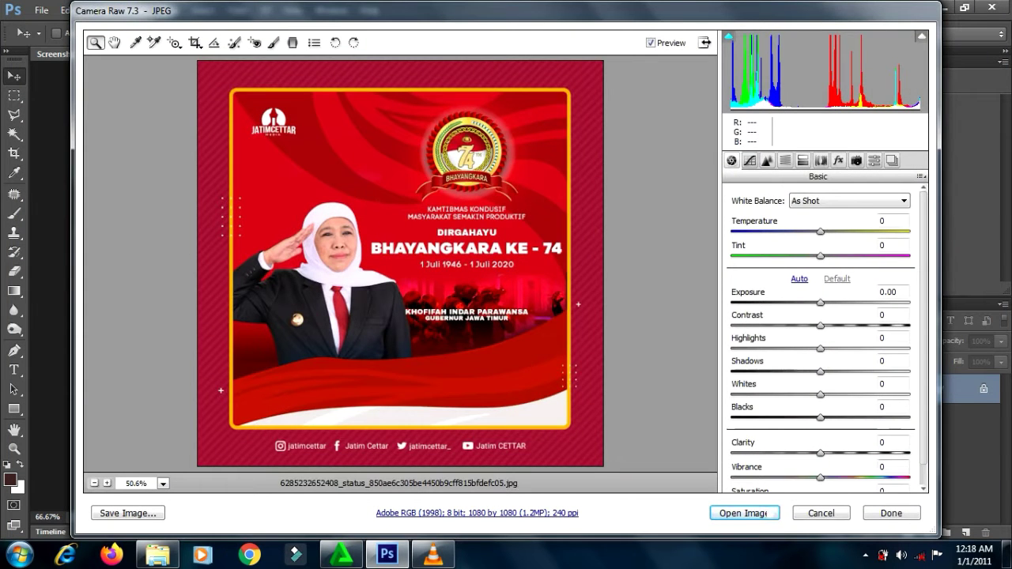
click(751, 513)
click(553, 306)
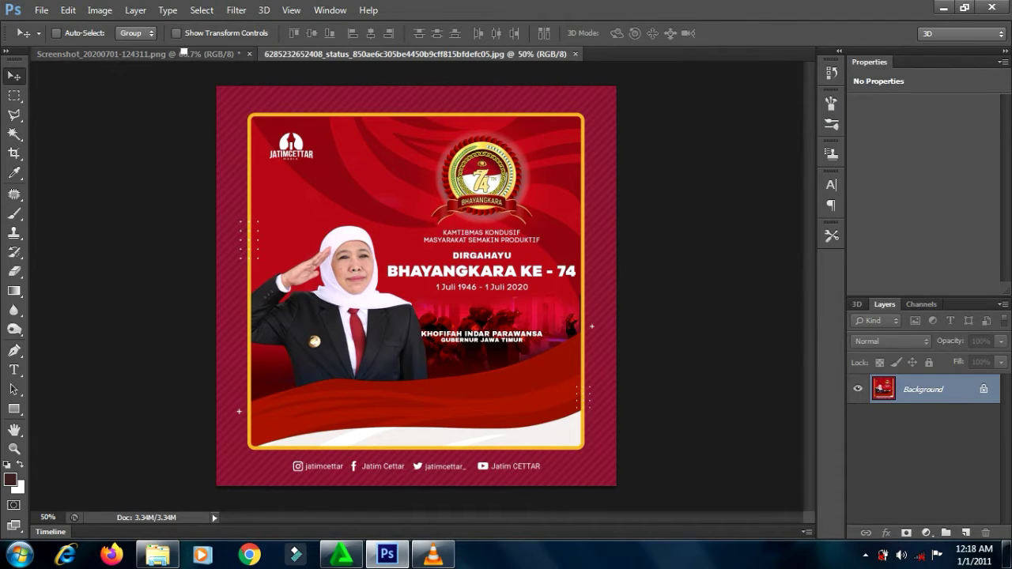
- Copy the Screenshot_20200701-124311.png image onto the red poster as a new layer and dock the floated document again
click(183, 53)
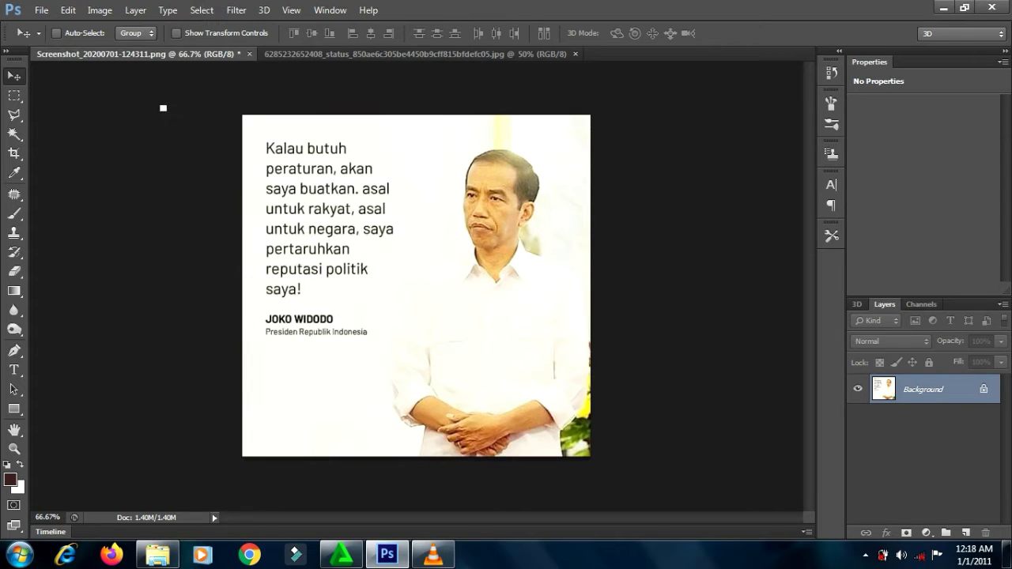
drag(172, 54, 189, 87)
drag(150, 173, 465, 187)
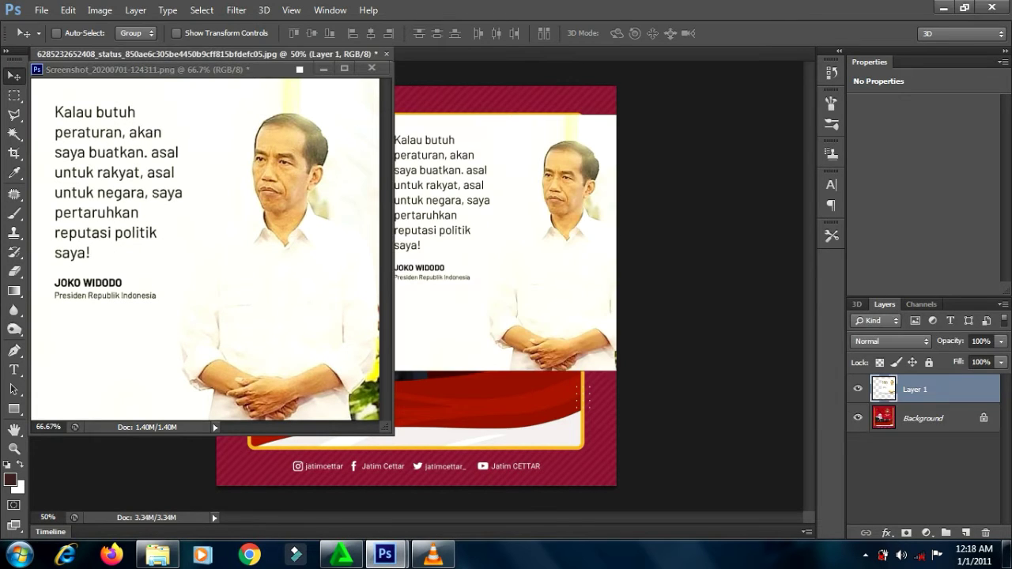
drag(280, 68, 662, 53)
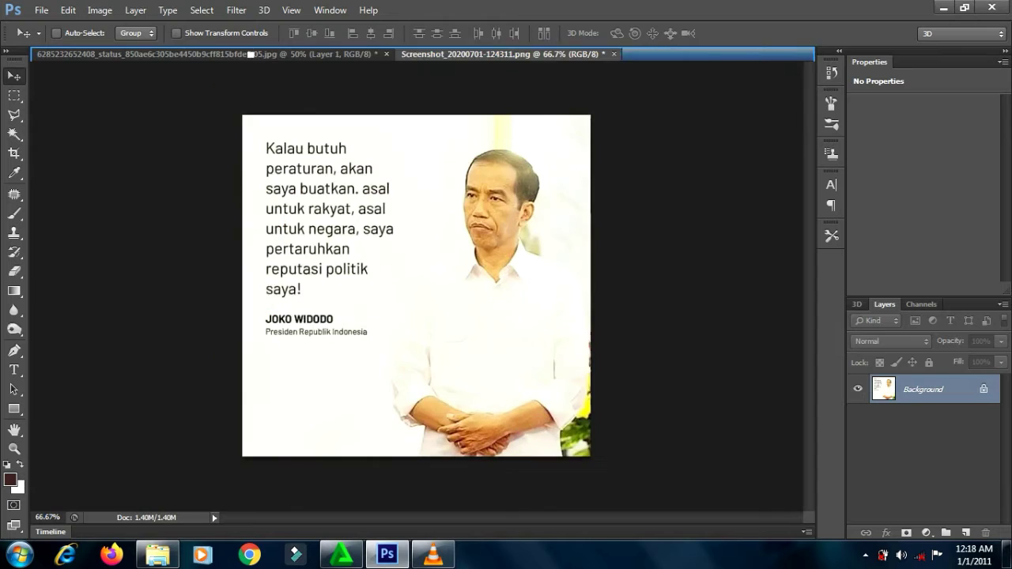
click(250, 54)
- Reposition the copied quote image over the poster's central area and delete its layer
drag(498, 133, 463, 162)
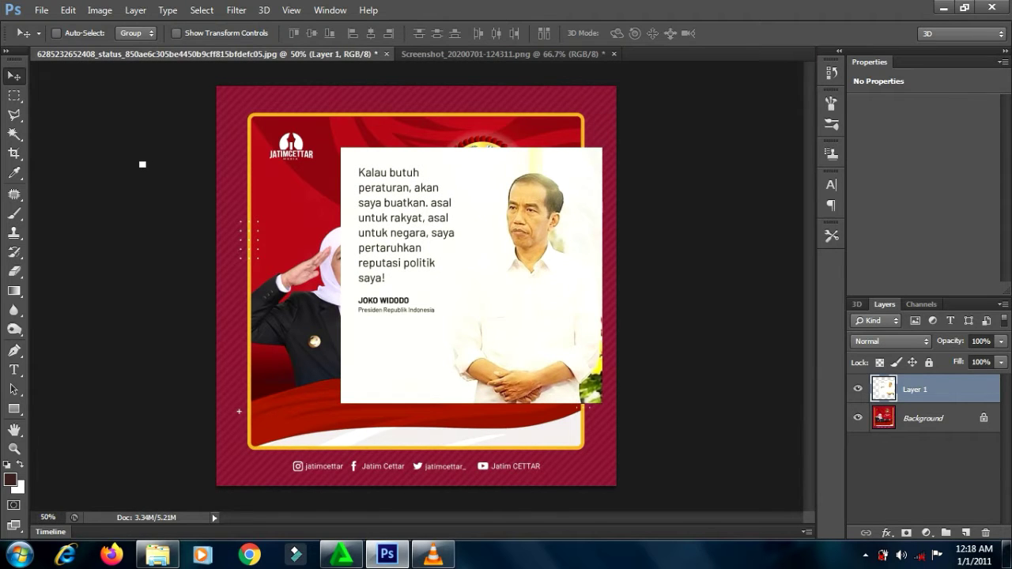
drag(443, 201, 411, 139)
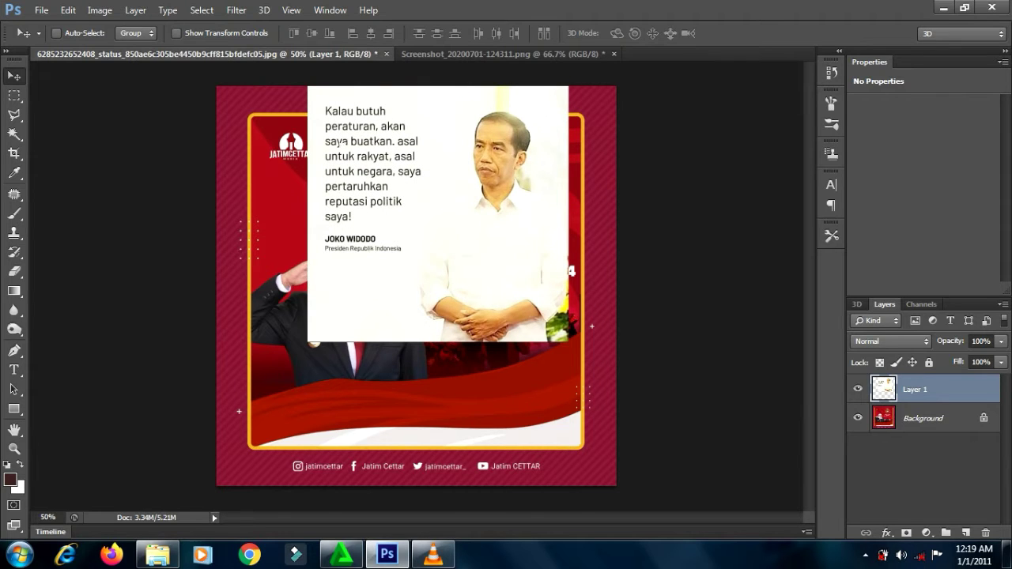
drag(377, 170, 369, 207)
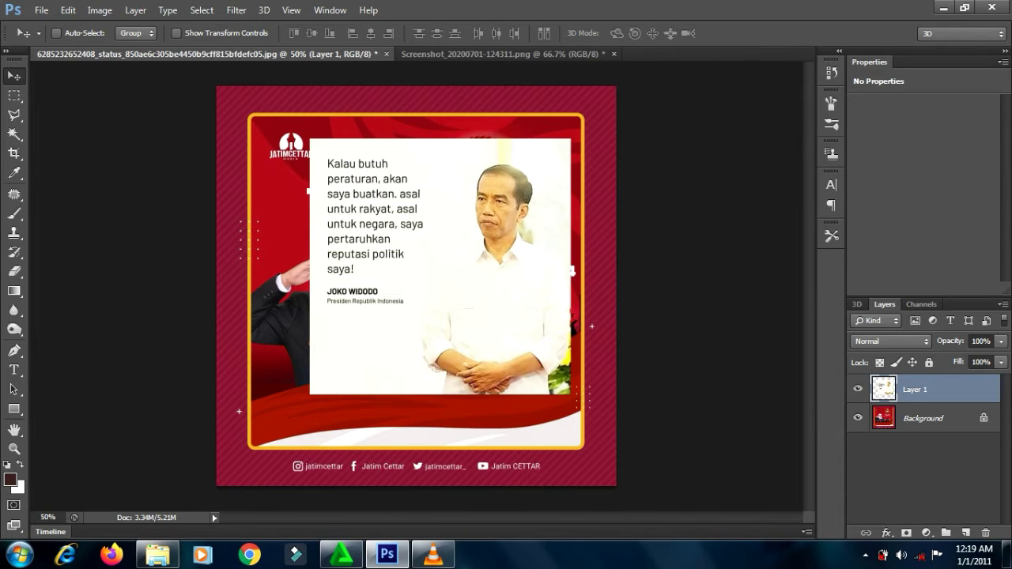
key(Delete)
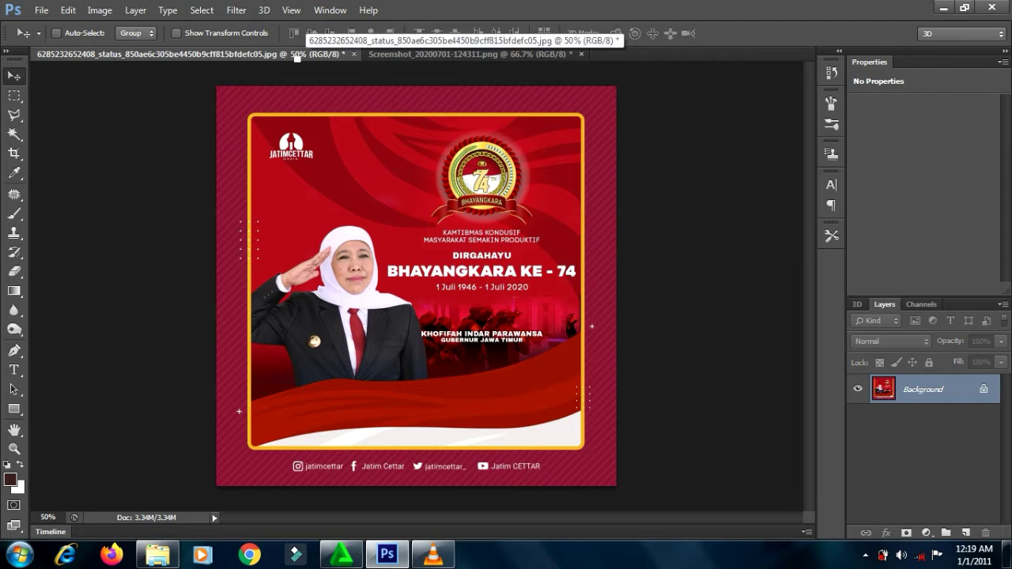
- Switch to Screenshot_20200701-124311.png and make a rectangular marquee selection around the text line "Kalau butuh"
key(ctrl+Tab)
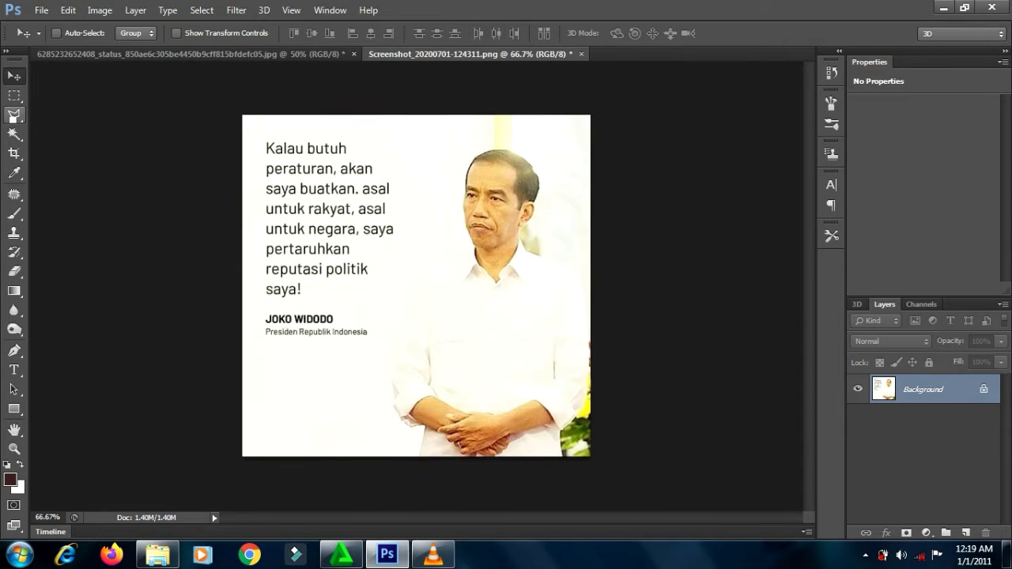
click(14, 96)
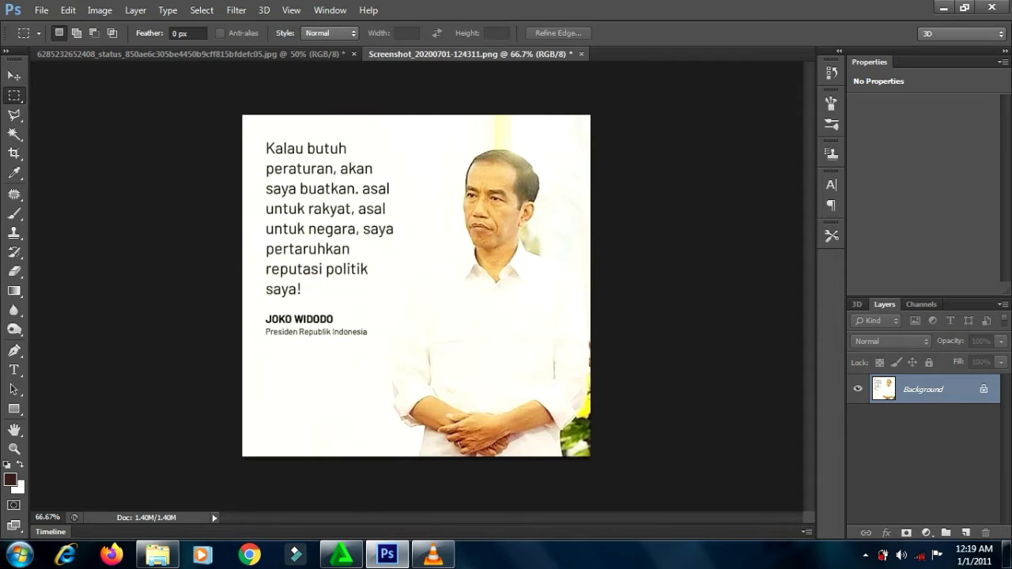
drag(254, 128, 362, 157)
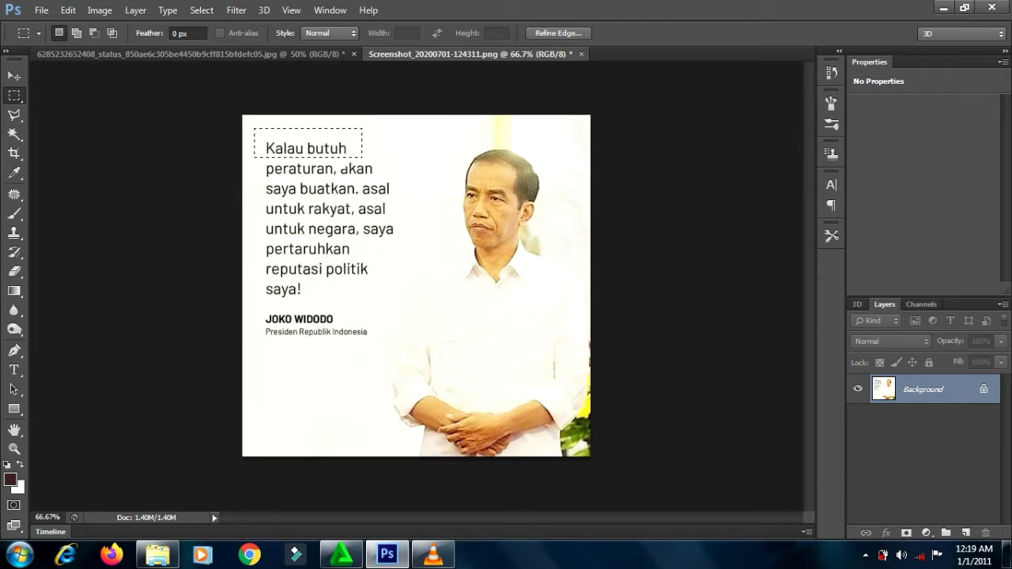
- Try a custom Warp transform on the selected "Kalau butuh" text line
right_click(315, 145)
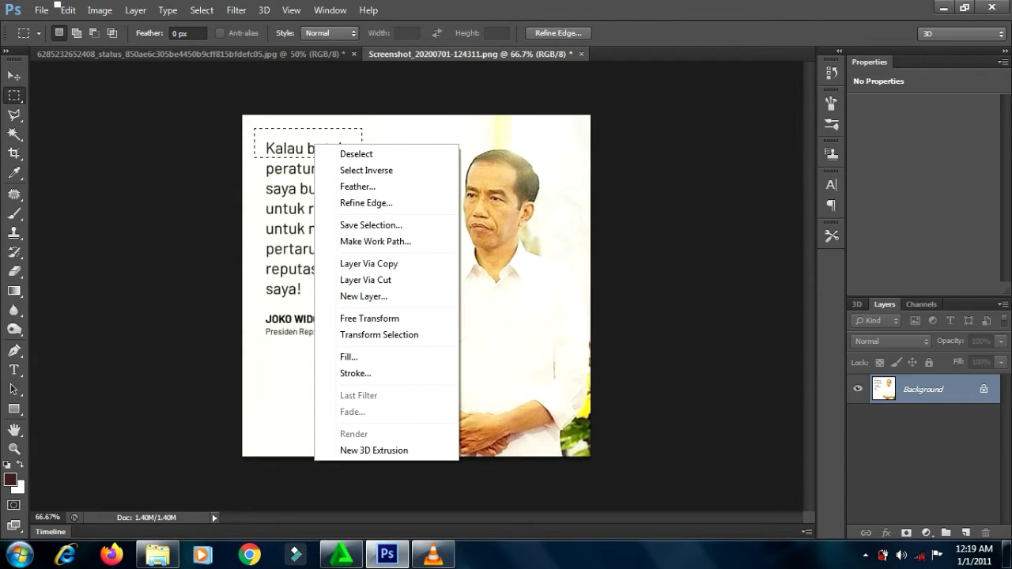
click(91, 9)
click(82, 9)
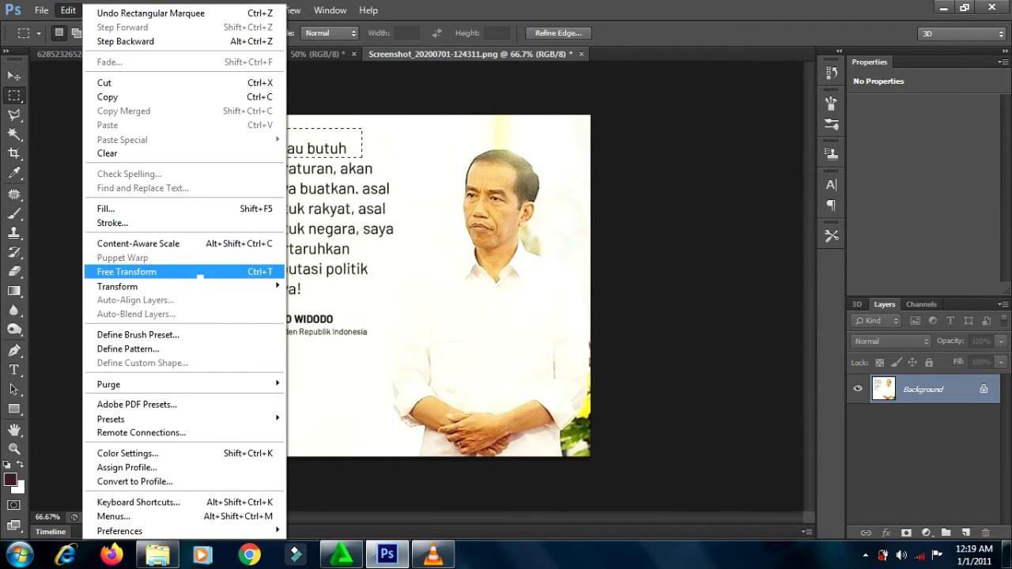
mouse_move(203, 285)
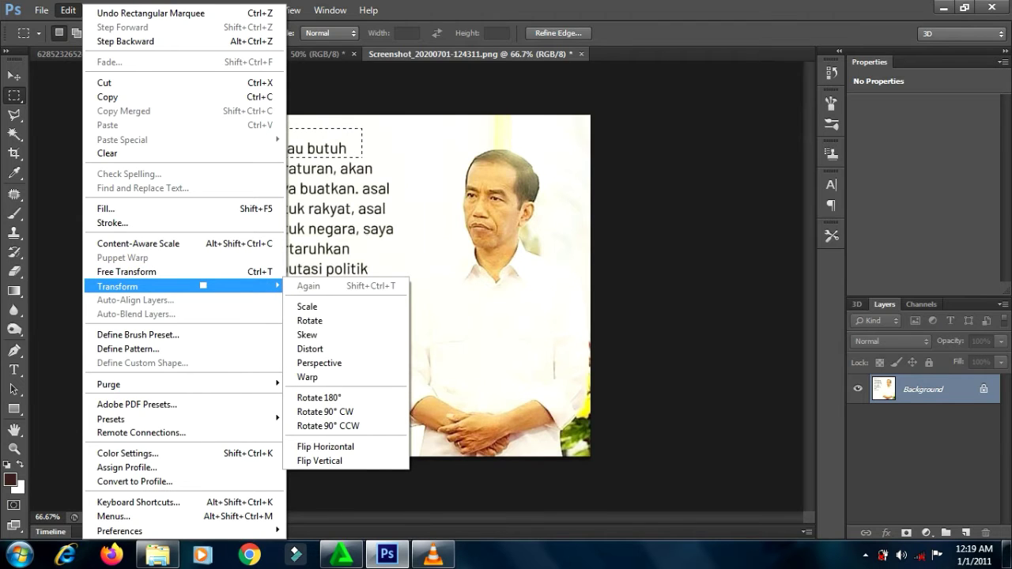
click(308, 377)
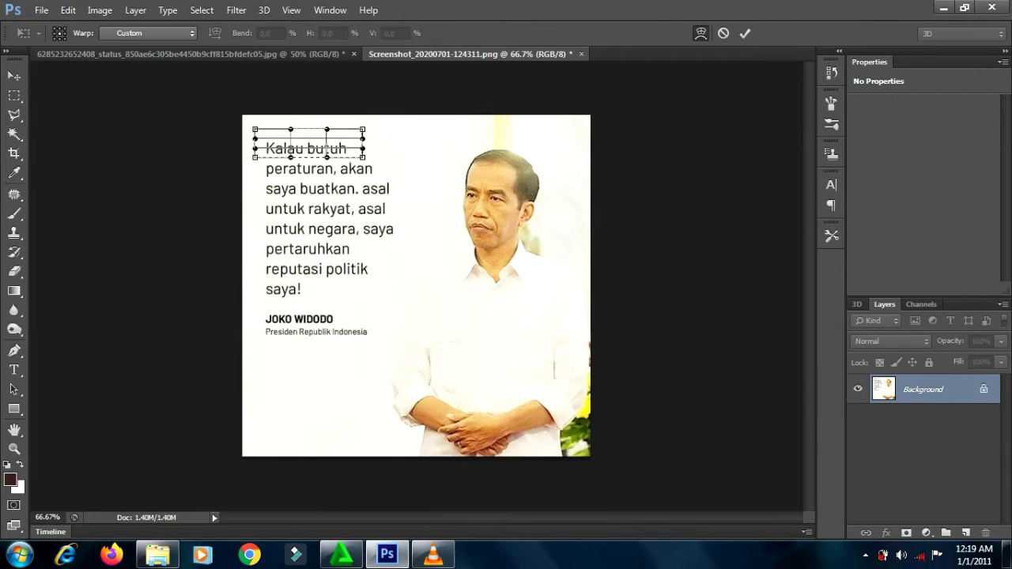
drag(291, 139, 316, 146)
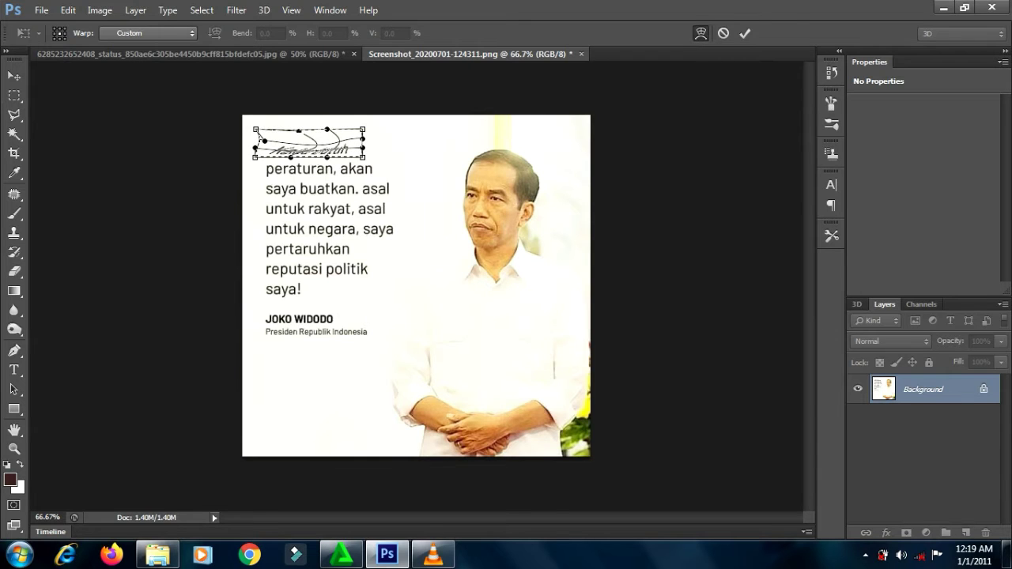
key(ctrl+z)
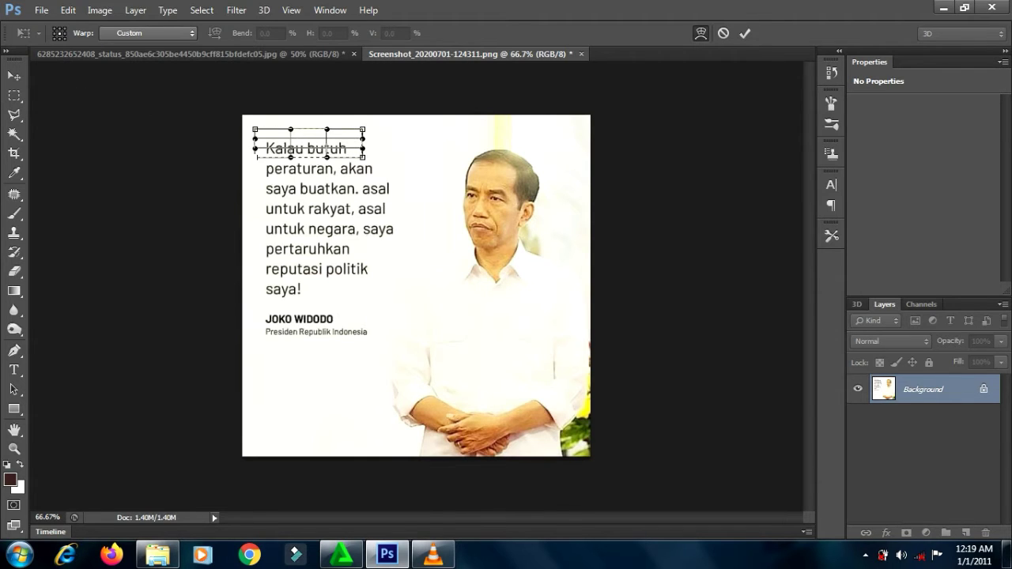
key(Escape)
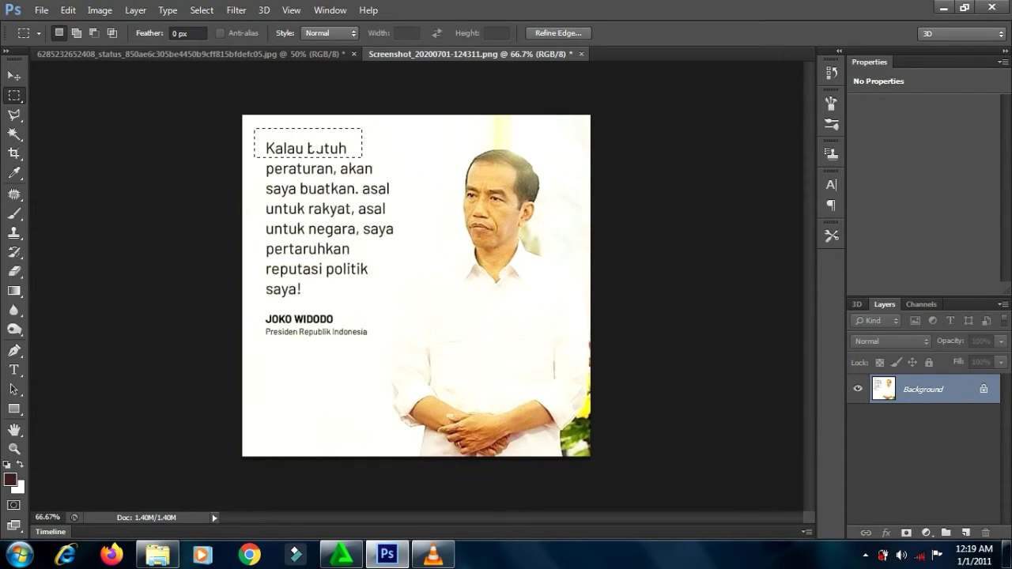
- Duplicate the lines "Kalau butuh", "peraturan, akan" and "saya buatkan. asal" around the man's head, clearing the selection after each copy
drag(310, 147, 408, 147)
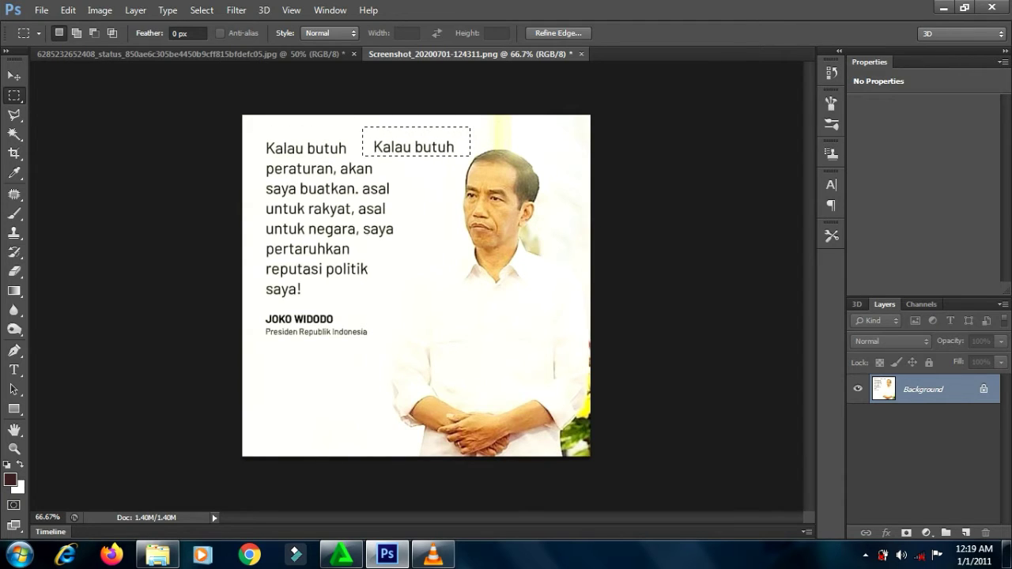
key(ctrl+d)
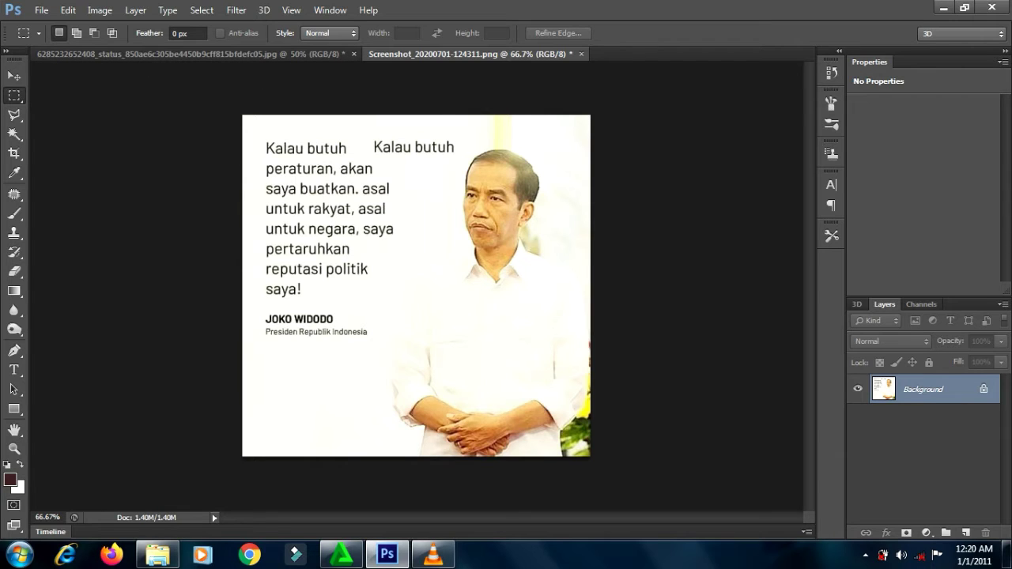
drag(260, 157, 383, 178)
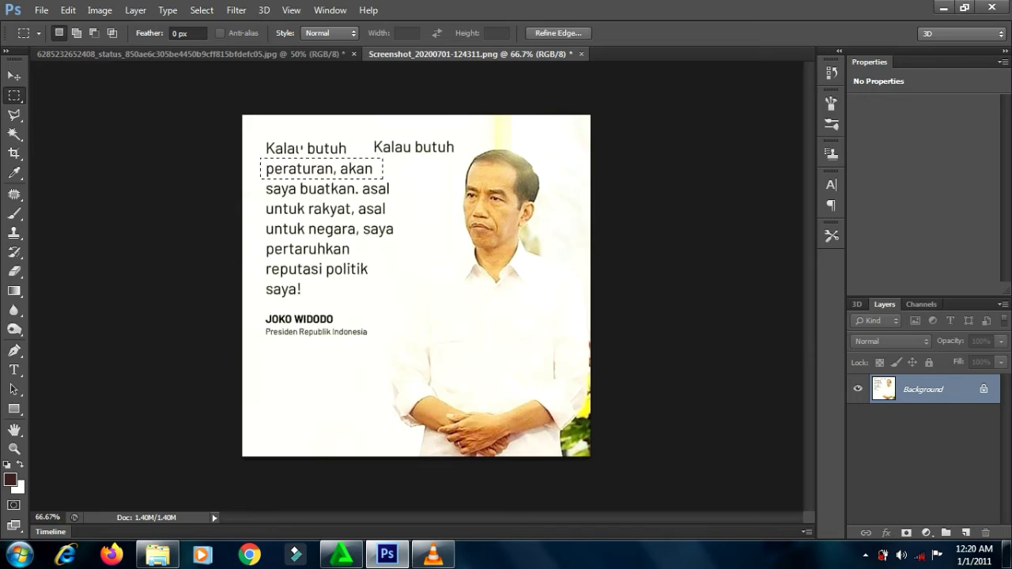
drag(301, 168, 480, 129)
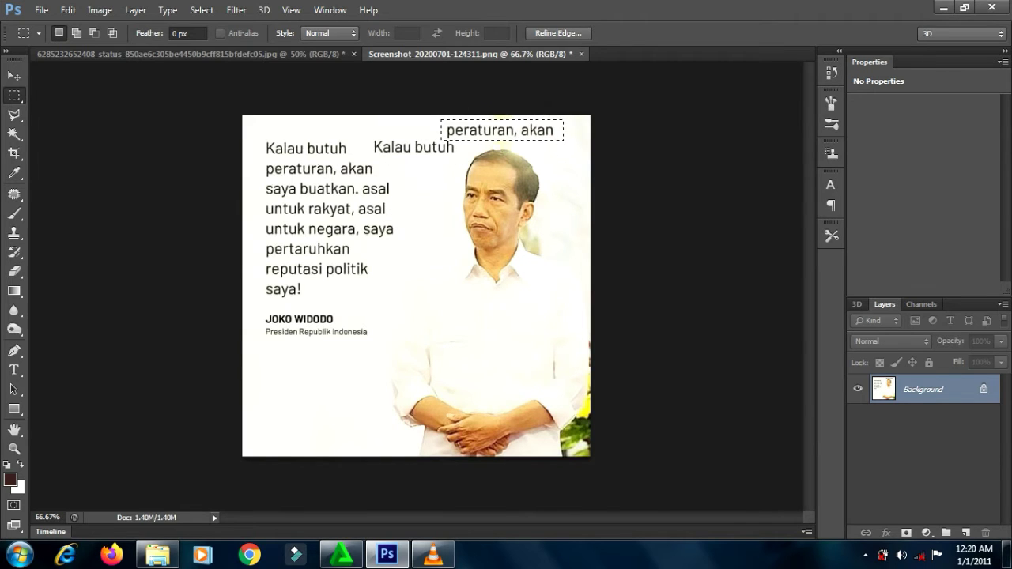
key(ctrl+d)
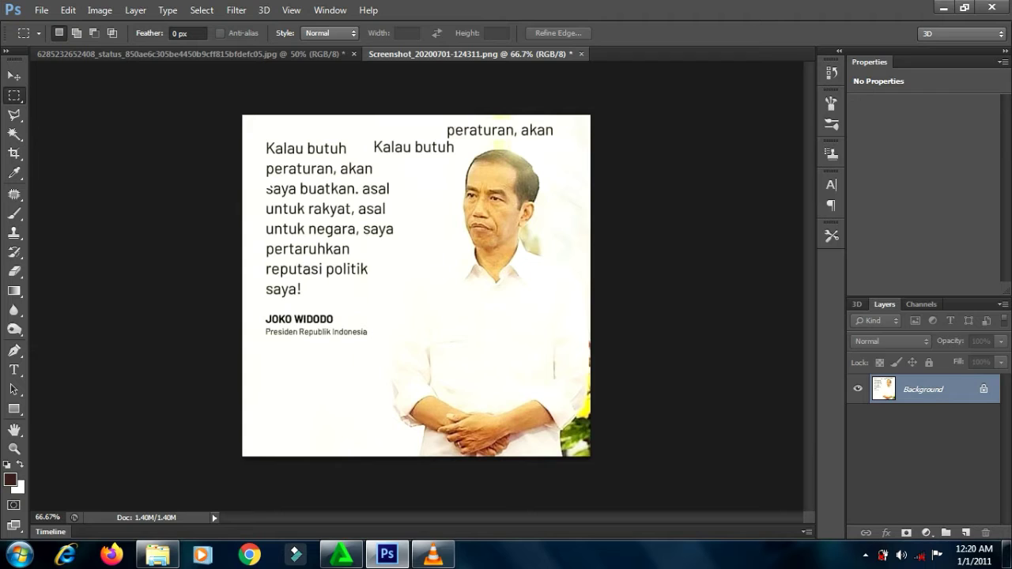
drag(263, 178, 488, 170)
click(500, 210)
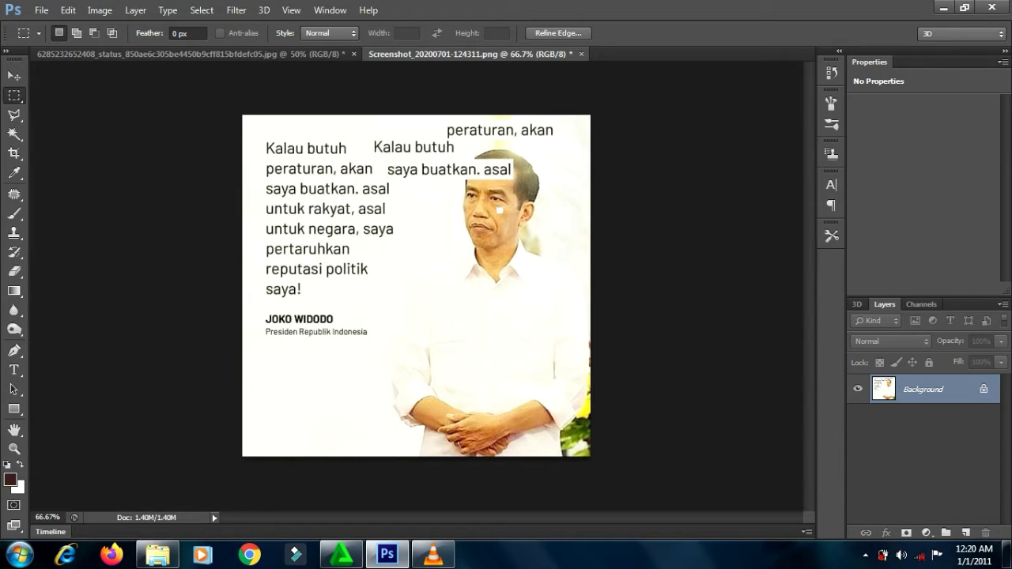
- Undo all three duplicated text lines, back to the original selection around "Kalau butuh"
key(ctrl+z)
key(ctrl+alt+z)
key(ctrl+alt+z)
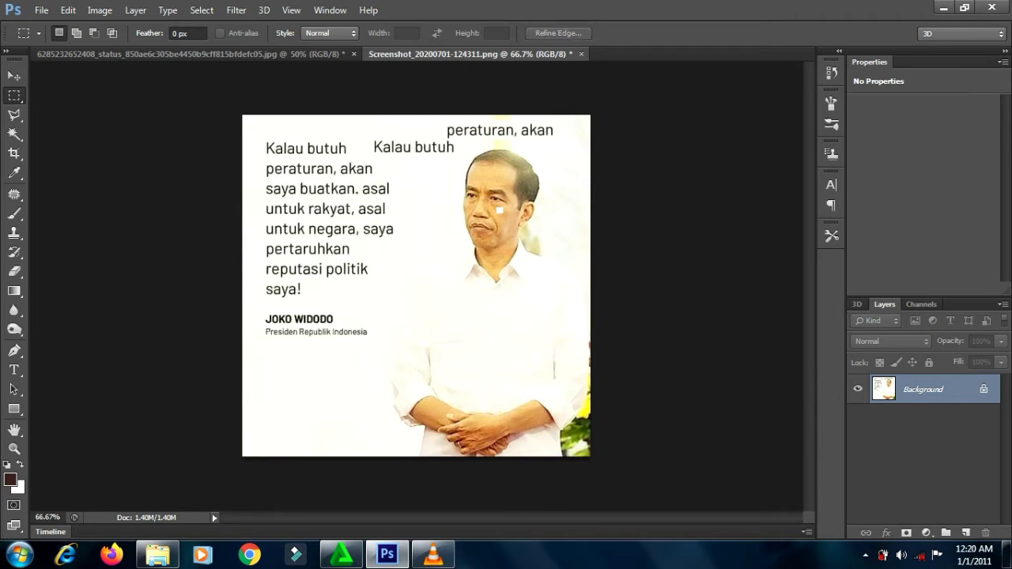
key(ctrl+alt+z)
key(ctrl+alt+z)
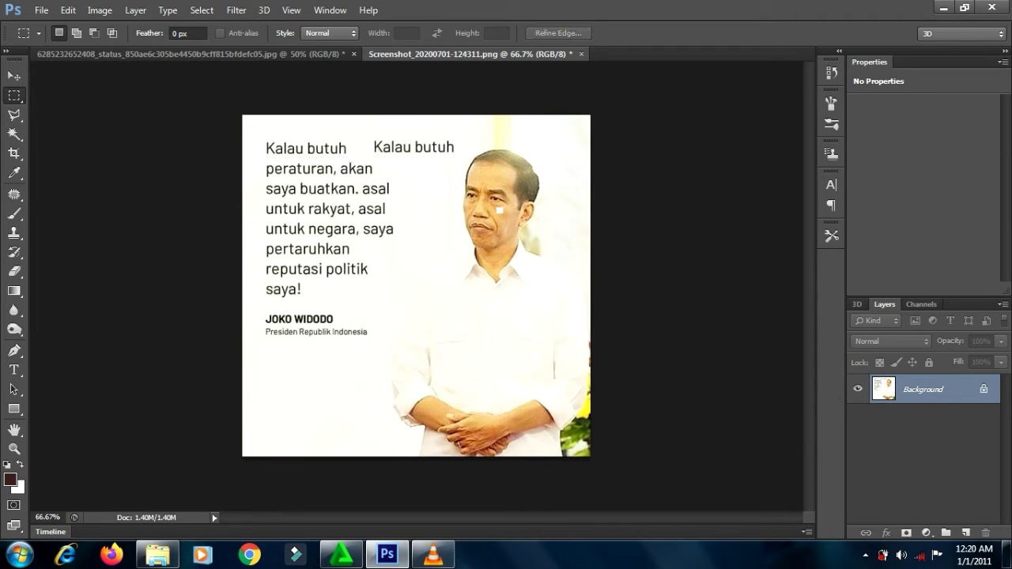
key(ctrl+alt+z)
key(ctrl+alt+z)
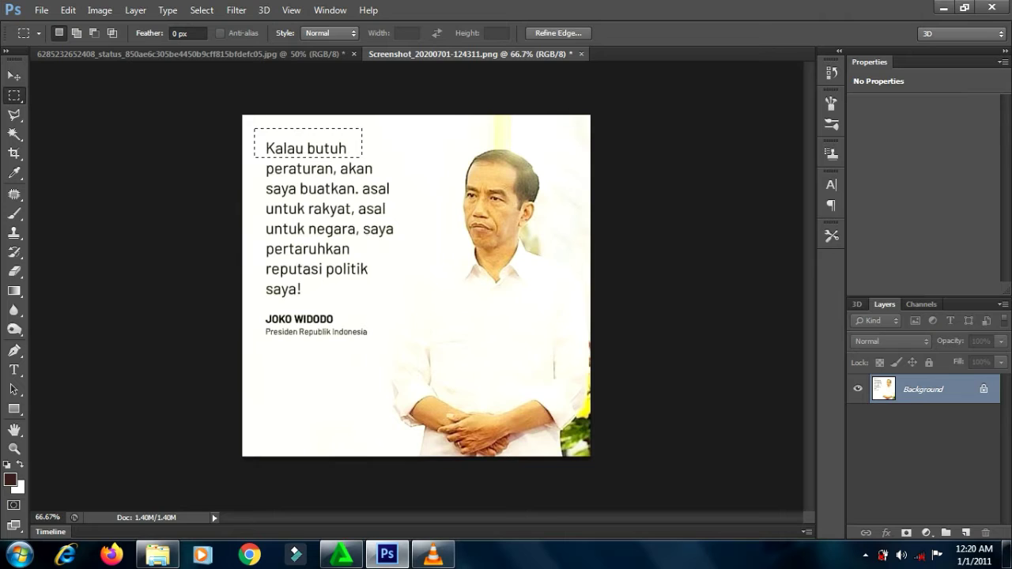
- Copy the whole quote paragraph onto a new layer and move the copy down over the lower middle of the image
drag(253, 125, 404, 305)
key(ctrl+j)
key(v)
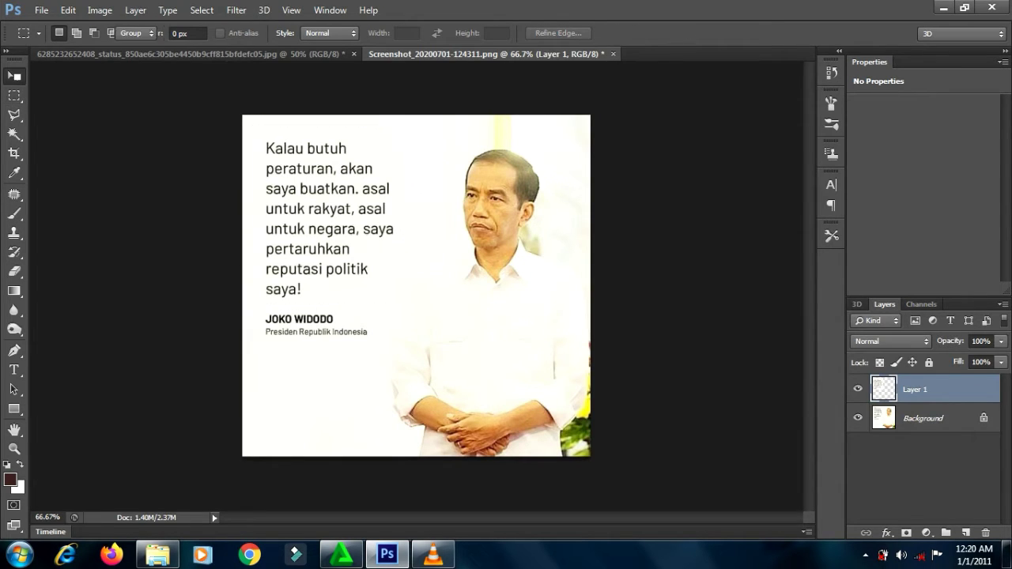
drag(379, 209, 424, 327)
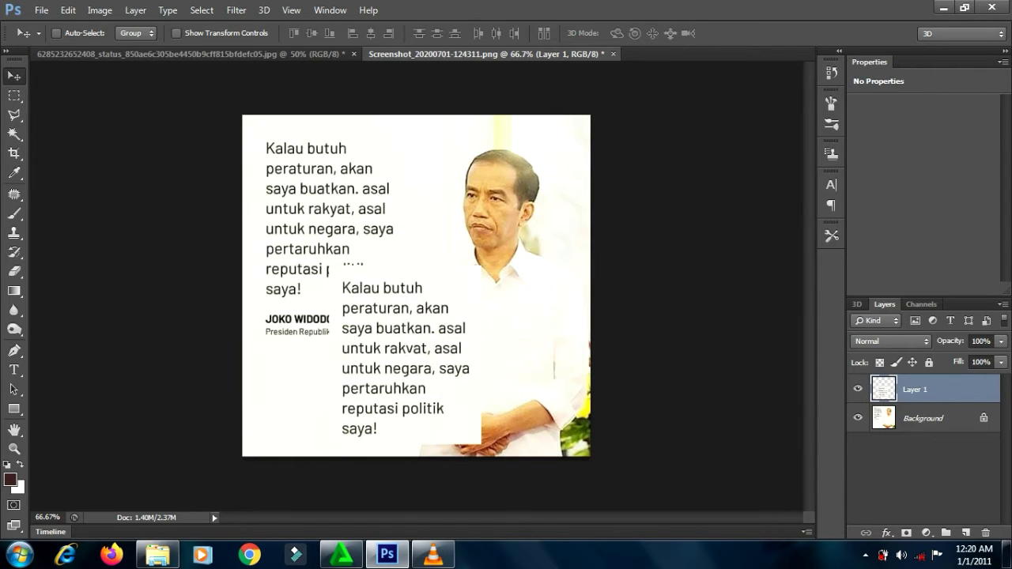
- Scale the quote paragraph copy to about 49% with Free Transform and place it below the "Presiden Republik Indonesia" caption
key(ctrl+t)
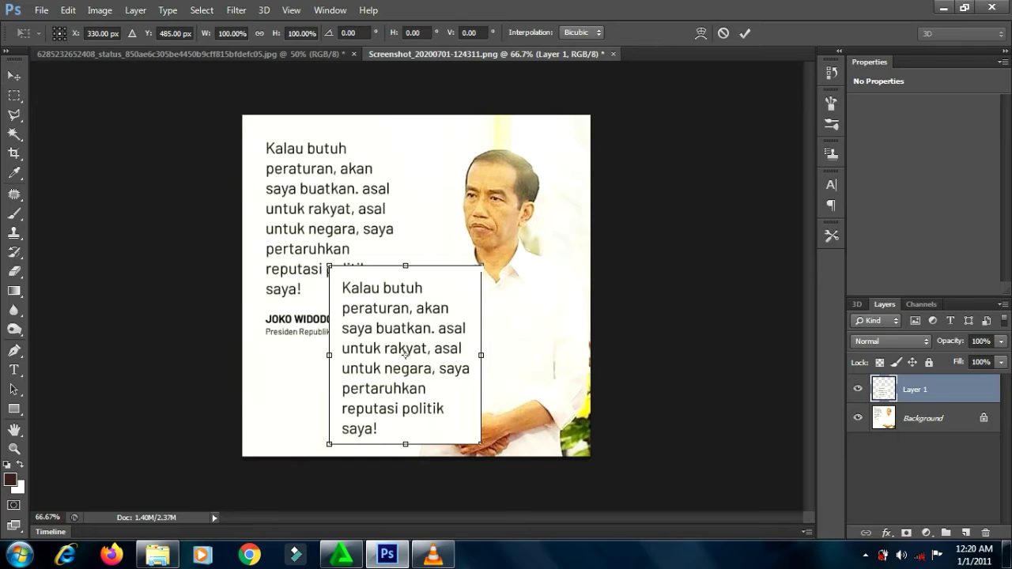
drag(481, 265, 403, 357)
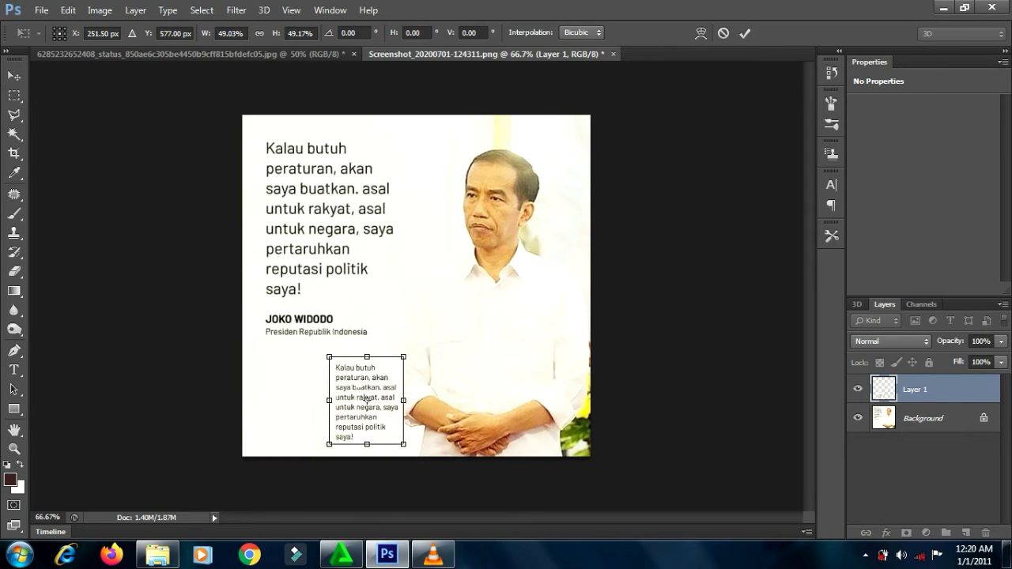
drag(366, 400, 298, 387)
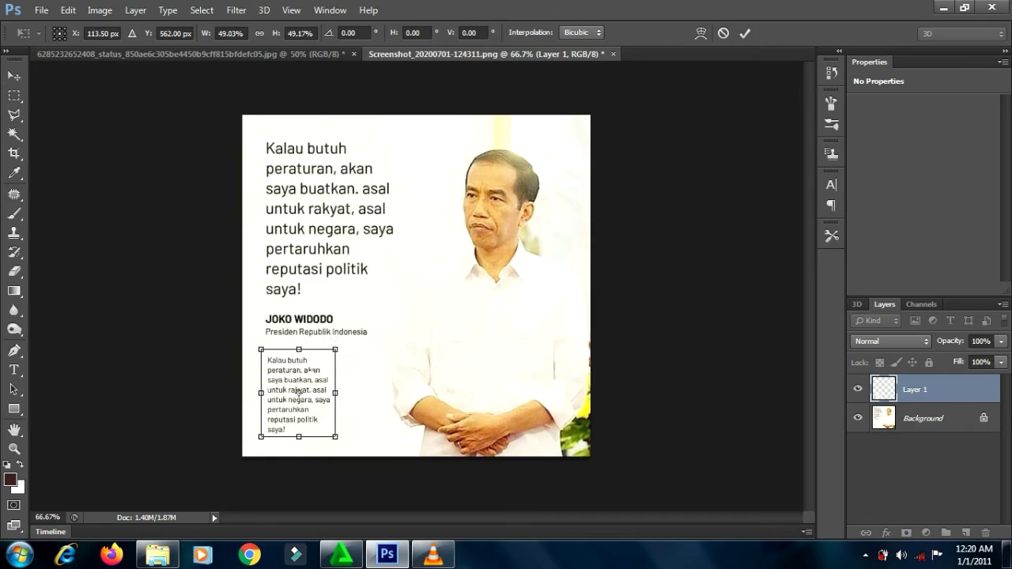
key(Return)
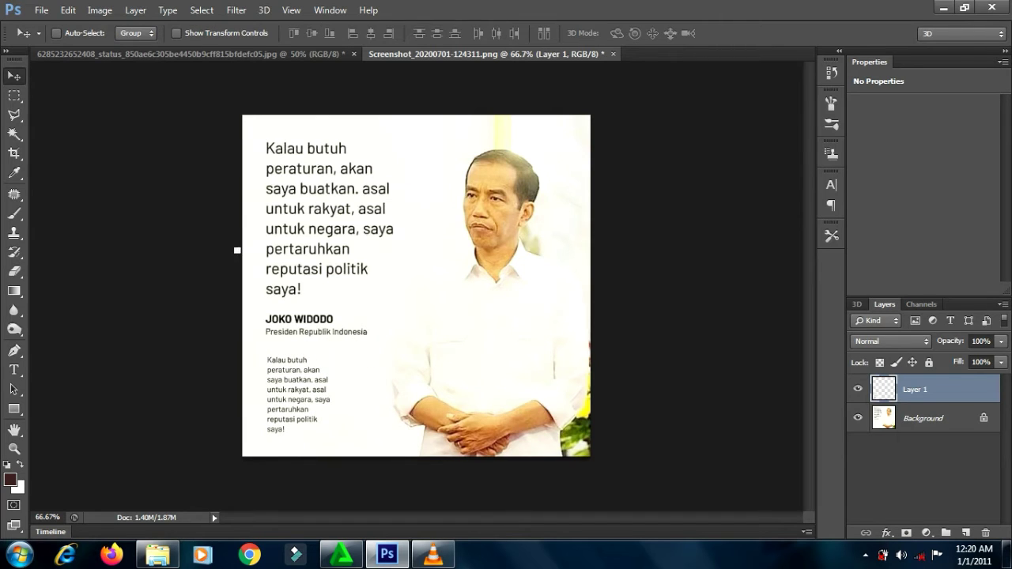
- Undo the scaling and the earlier move of the quote paragraph copy
key(ctrl+alt+z)
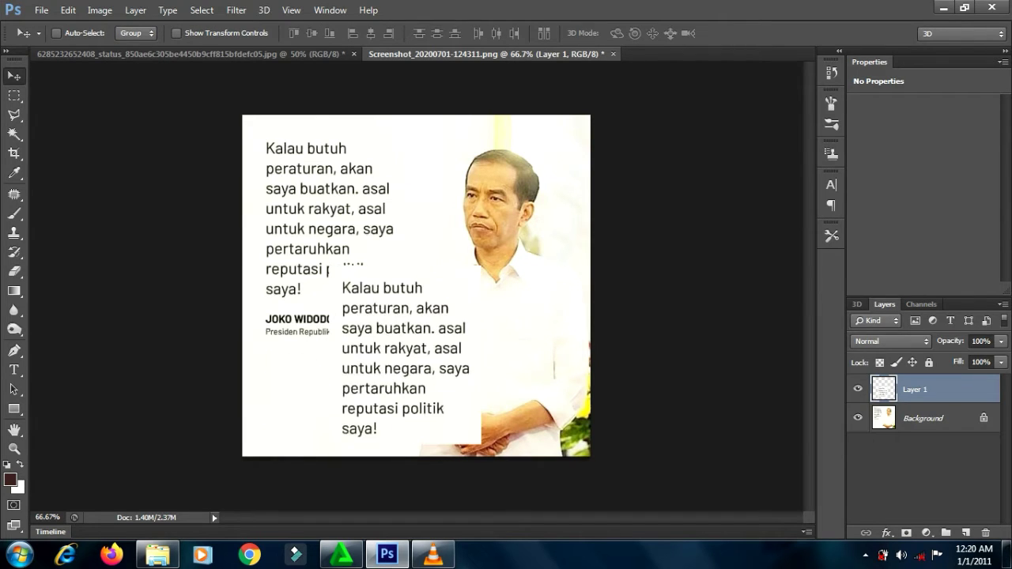
key(ctrl+alt+z)
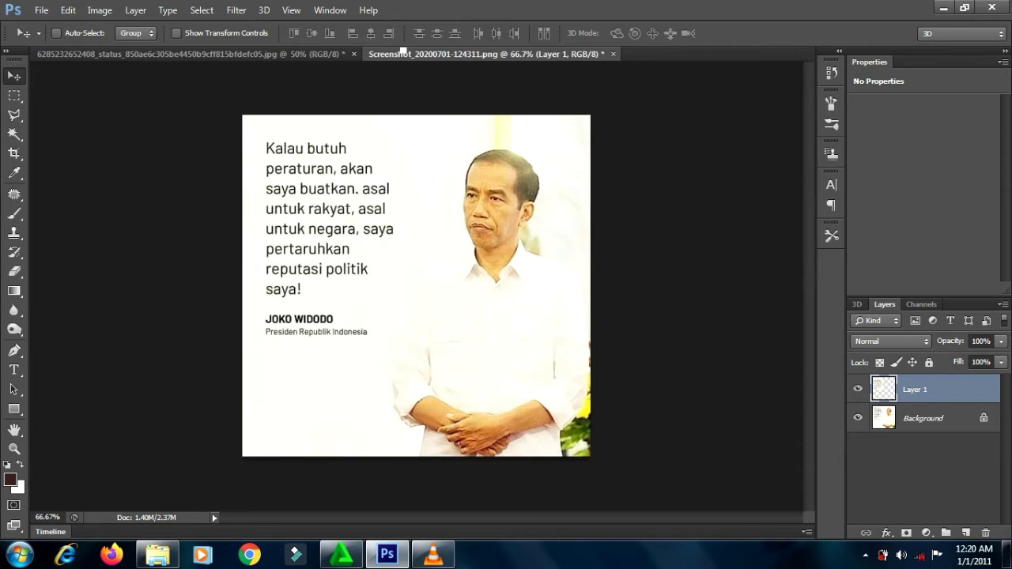
click(238, 53)
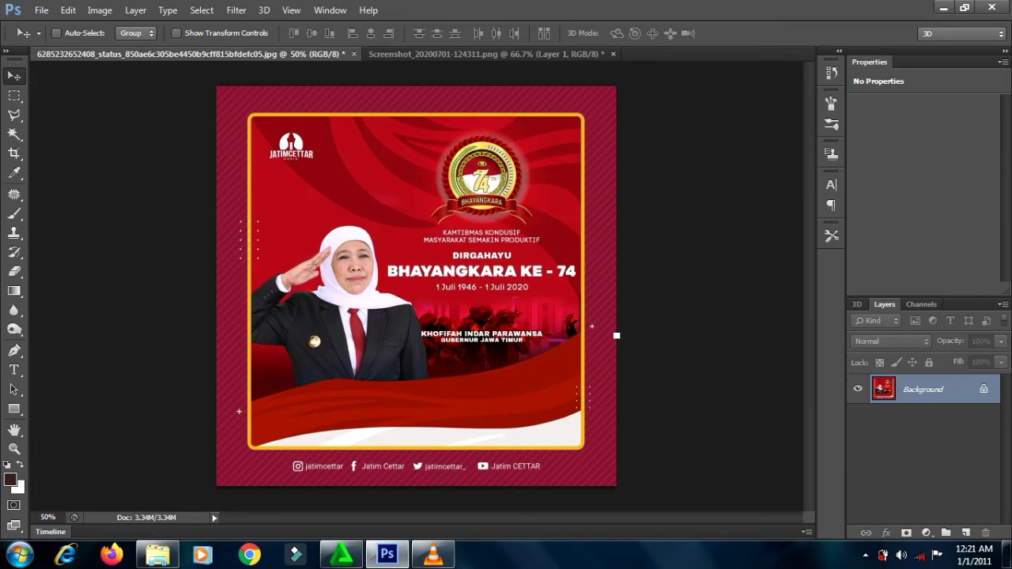
key(ctrl+plus)
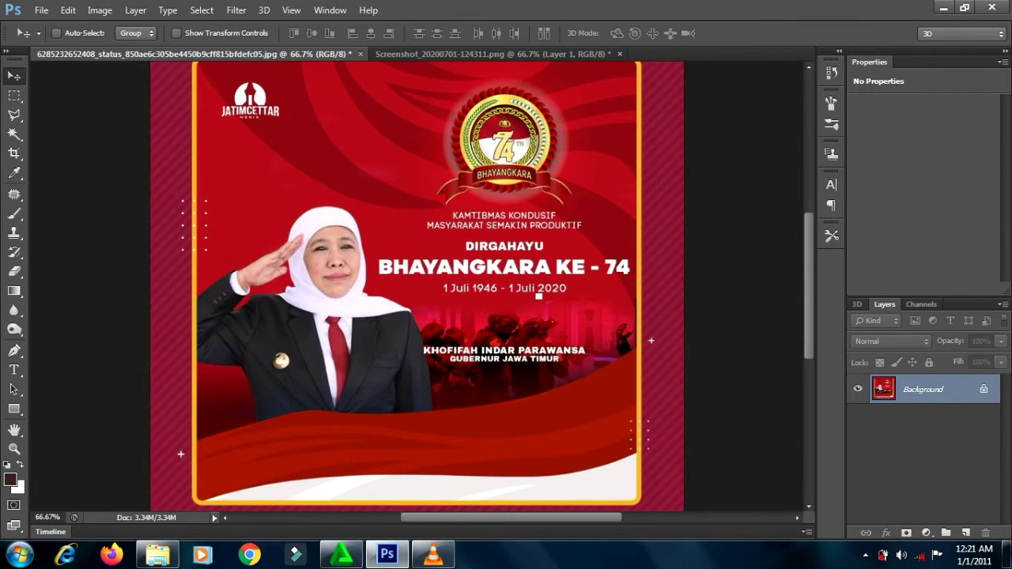
key(ctrl+minus)
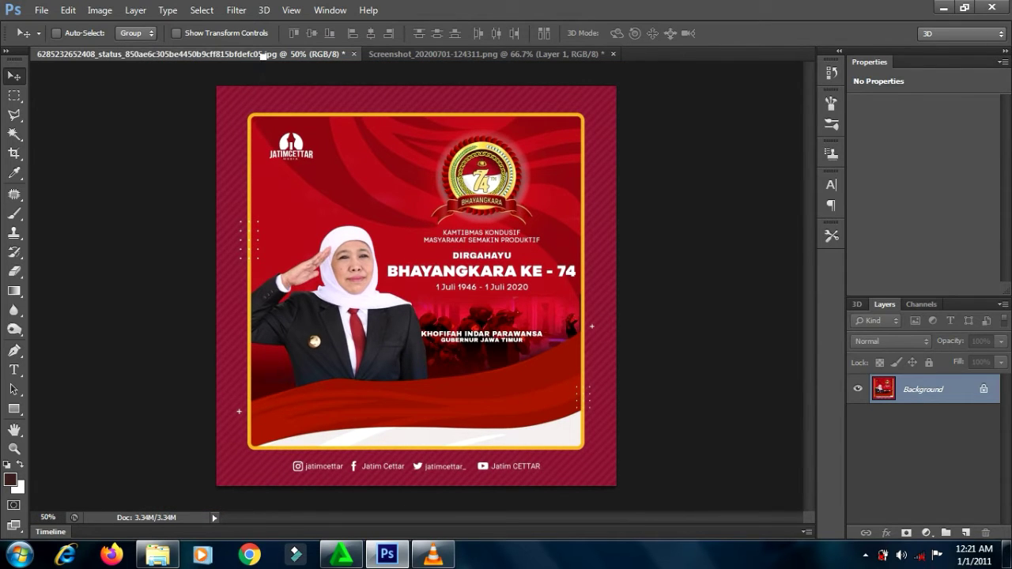
click(401, 53)
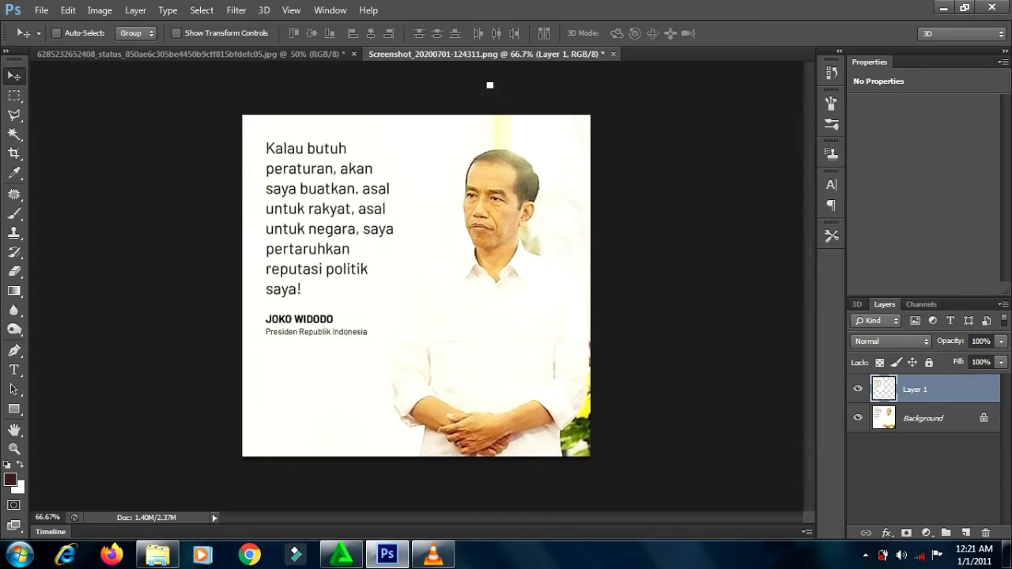
- In the red Bhayangkara poster document, make a rectangular selection around the gold 74 emblem
click(261, 53)
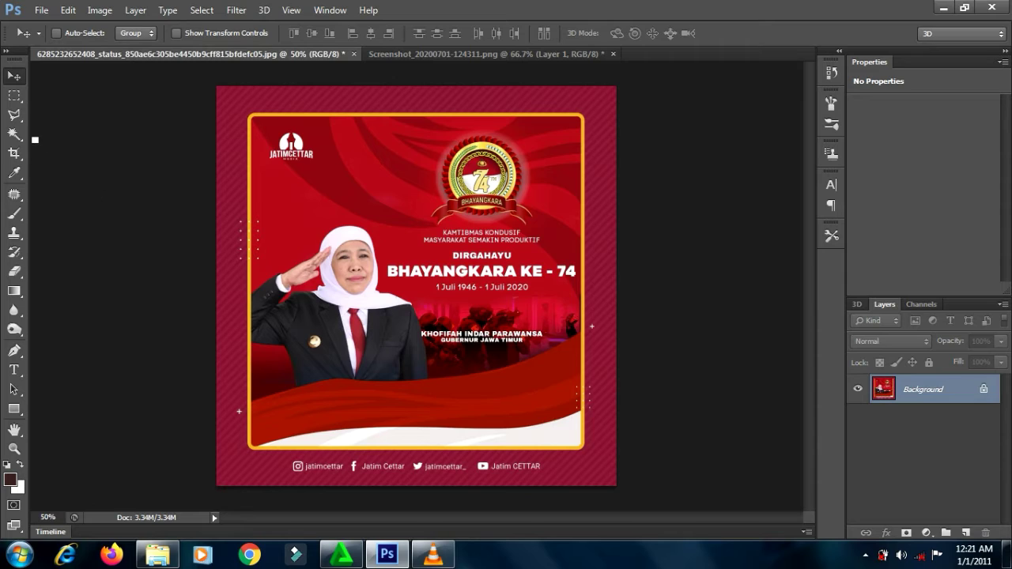
click(14, 95)
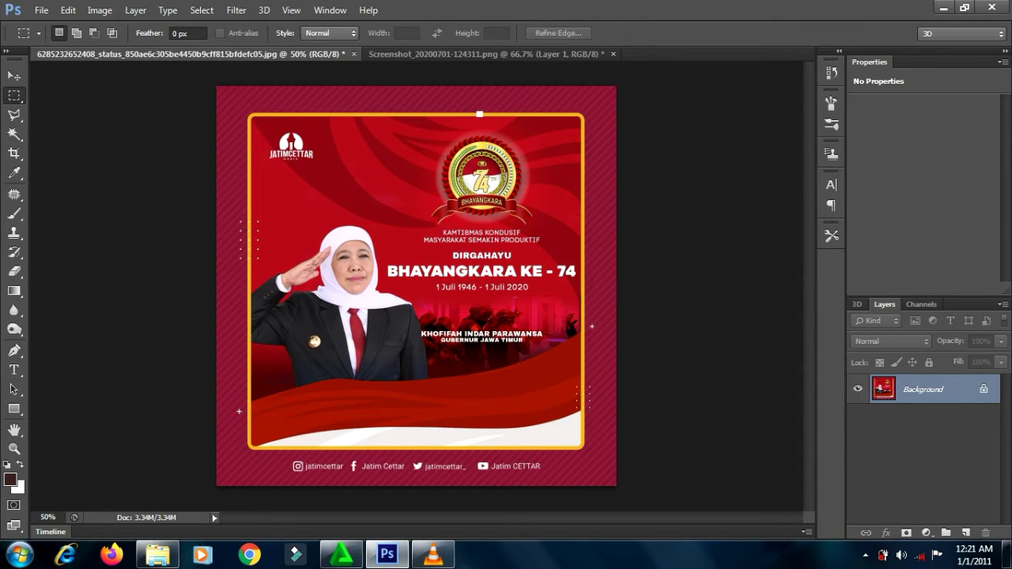
drag(422, 121, 551, 227)
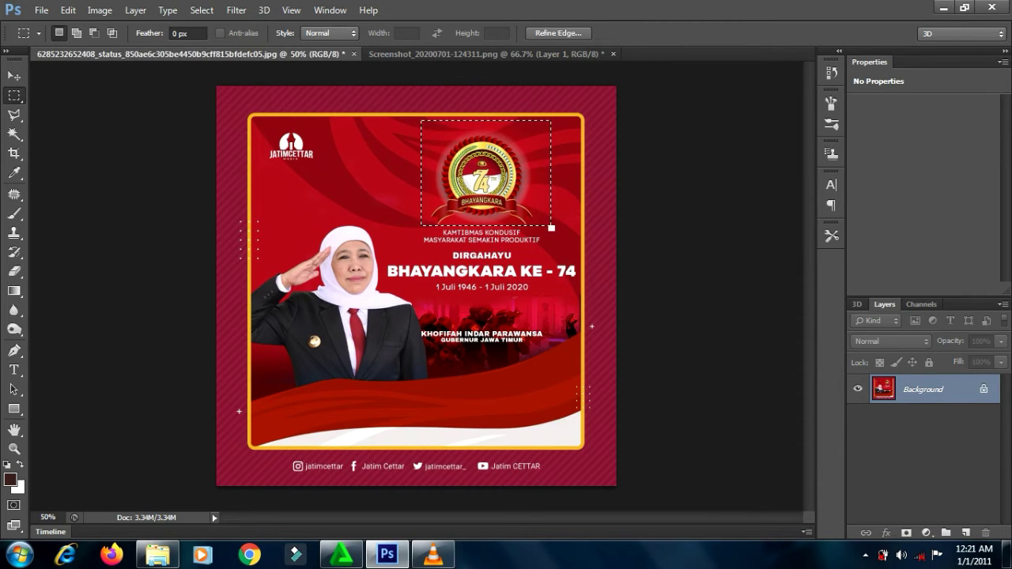
- Try duplicating the selected emblem beside the original directly on the Background layer, and undo the copy
drag(525, 213, 423, 210)
click(547, 184)
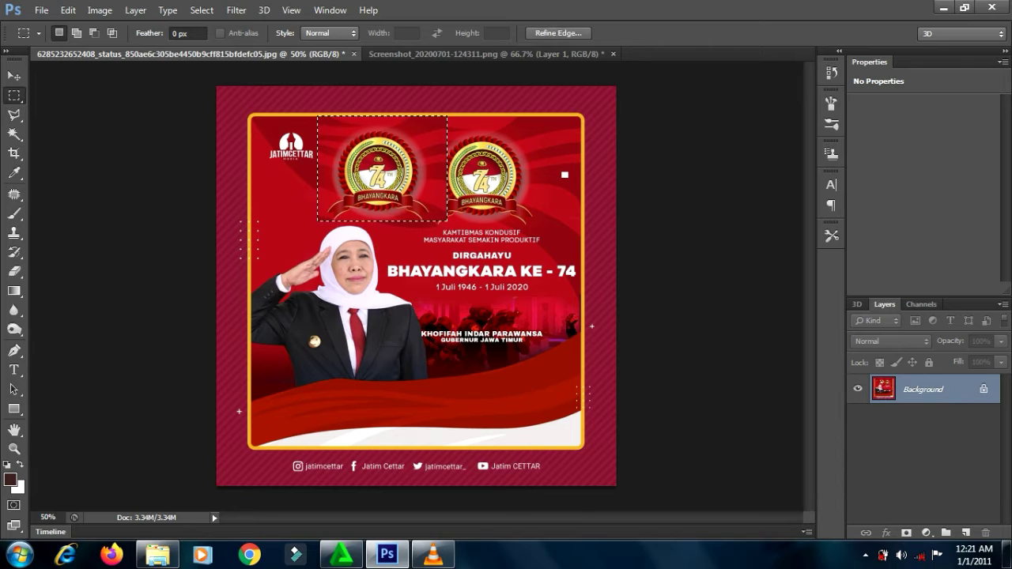
key(ctrl+z)
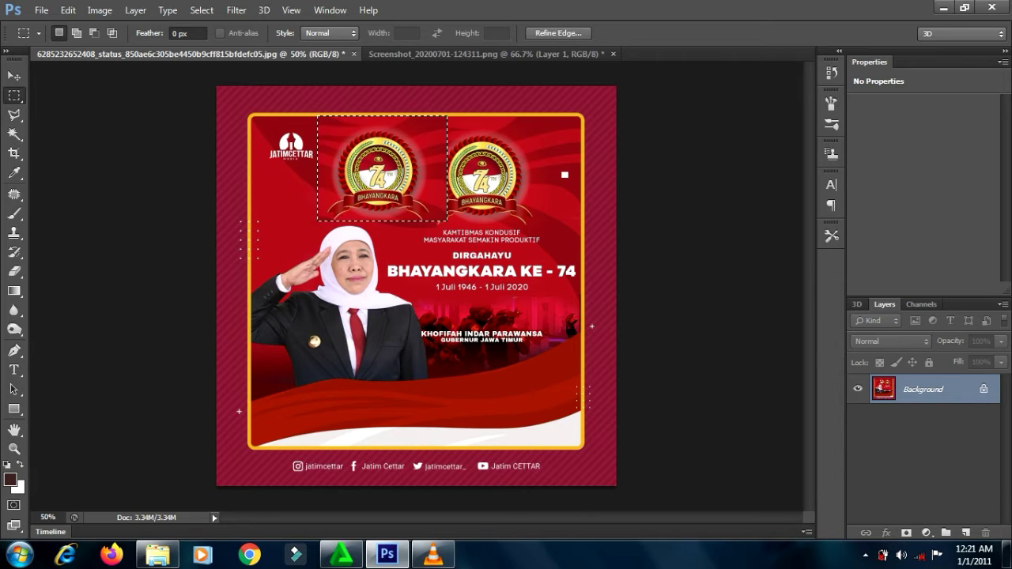
key(ctrl+z)
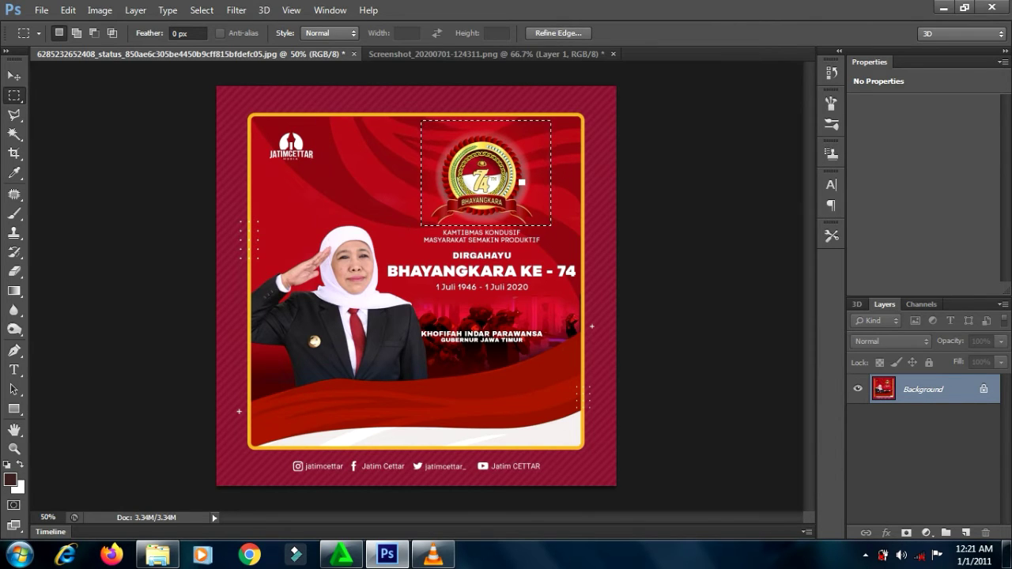
- Copy the selected emblem onto a new layer and move the copy beside the original, above the woman's head
key(ctrl+j)
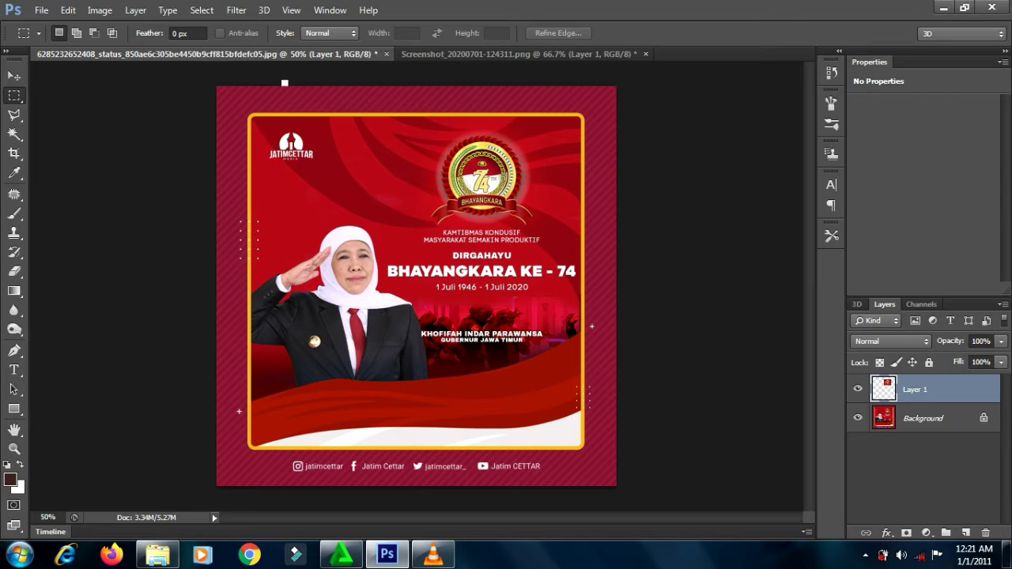
click(14, 75)
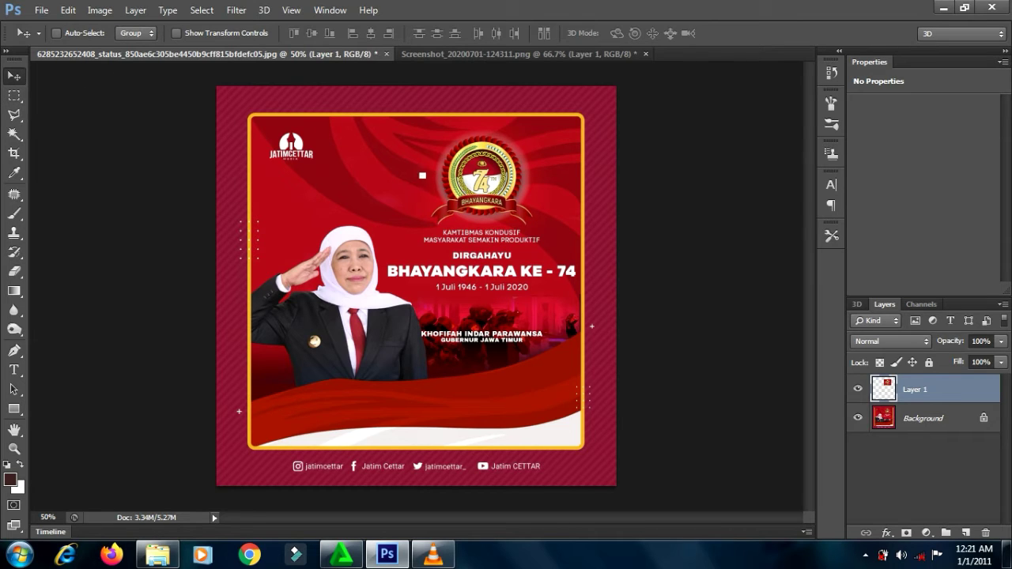
drag(451, 176, 337, 178)
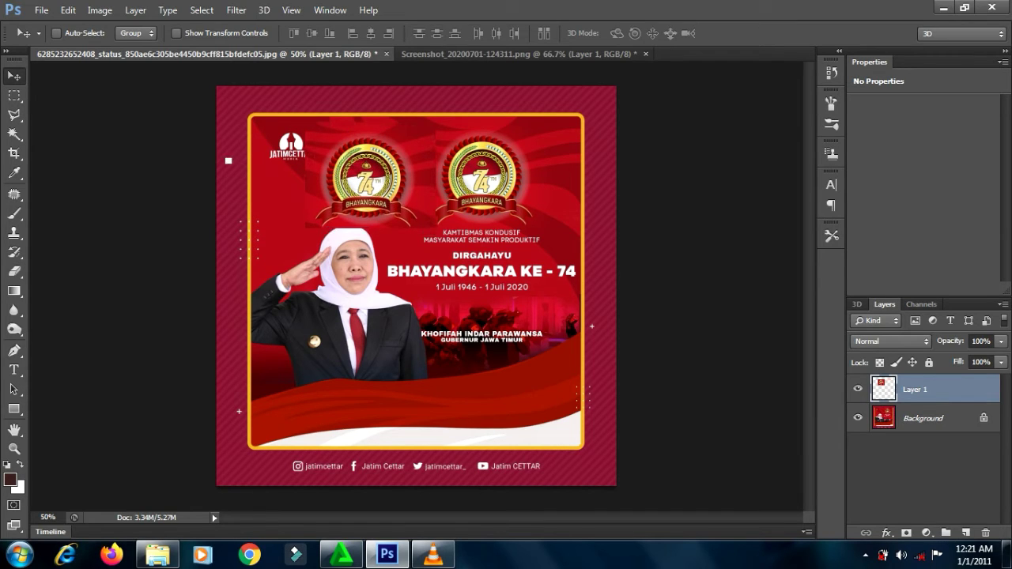
- Erase the emblem copy's leftover background over the woman's headscarf and the JATIMCETTAR logo with the 156 px Eraser
click(14, 271)
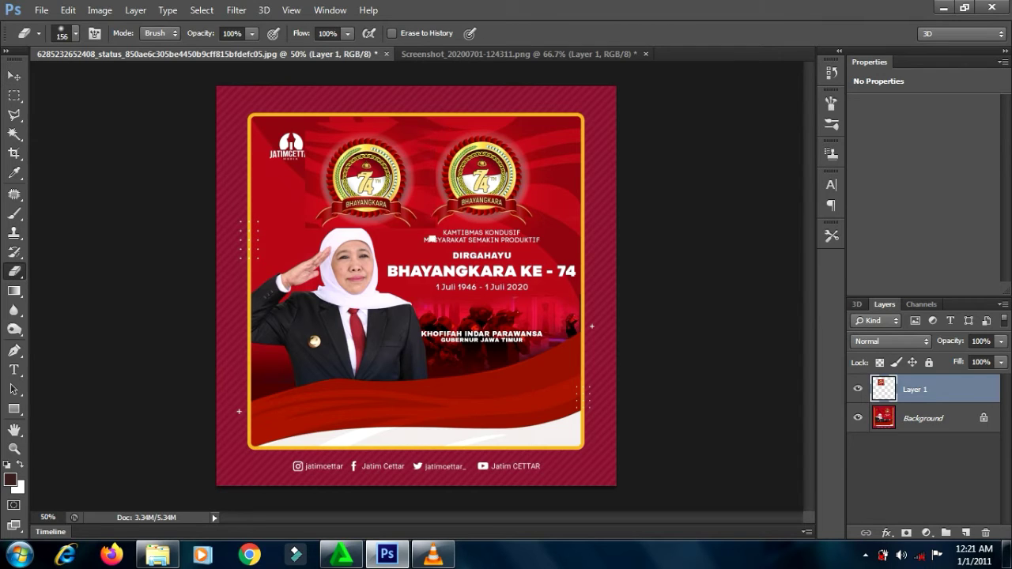
drag(394, 239, 353, 240)
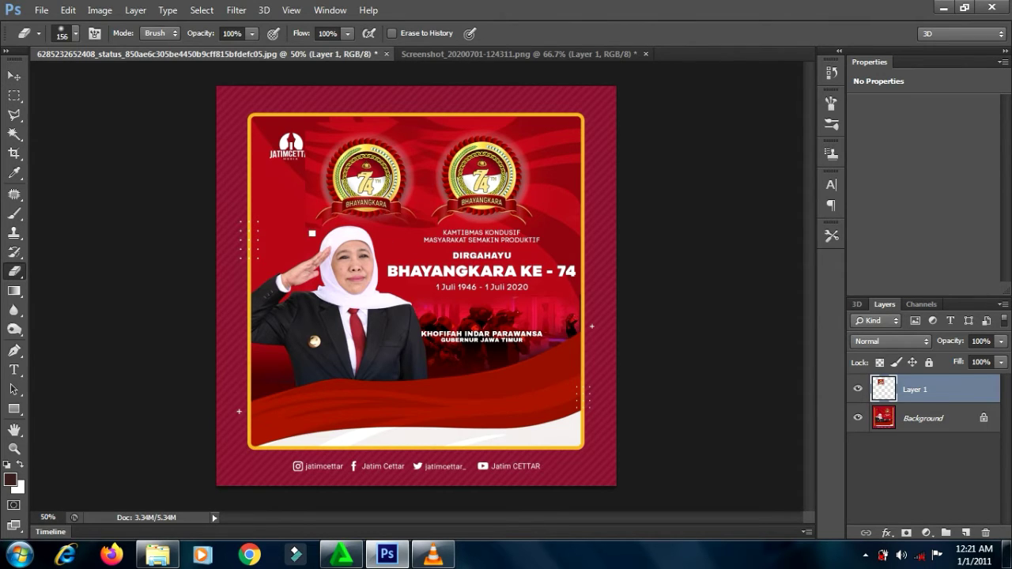
drag(295, 218, 295, 105)
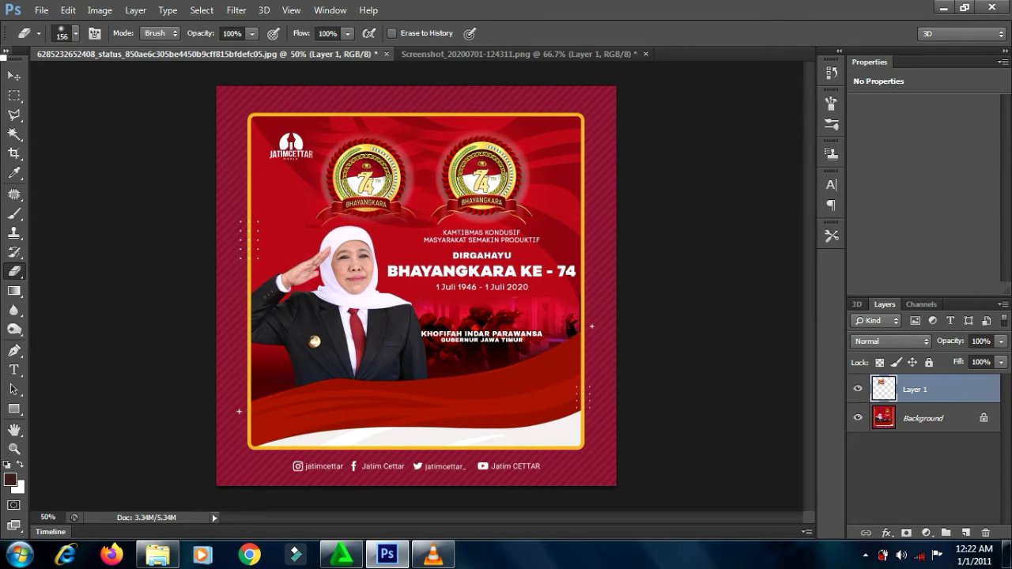
- Undo the eraser strokes and the move of the emblem copy
click(14, 75)
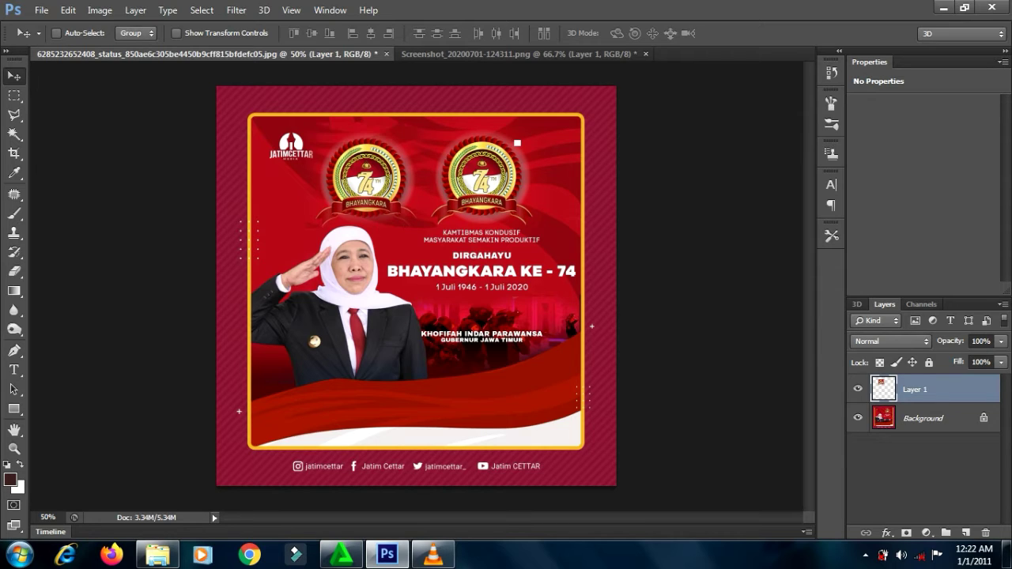
key(ctrl+alt+z)
key(ctrl+alt+z)
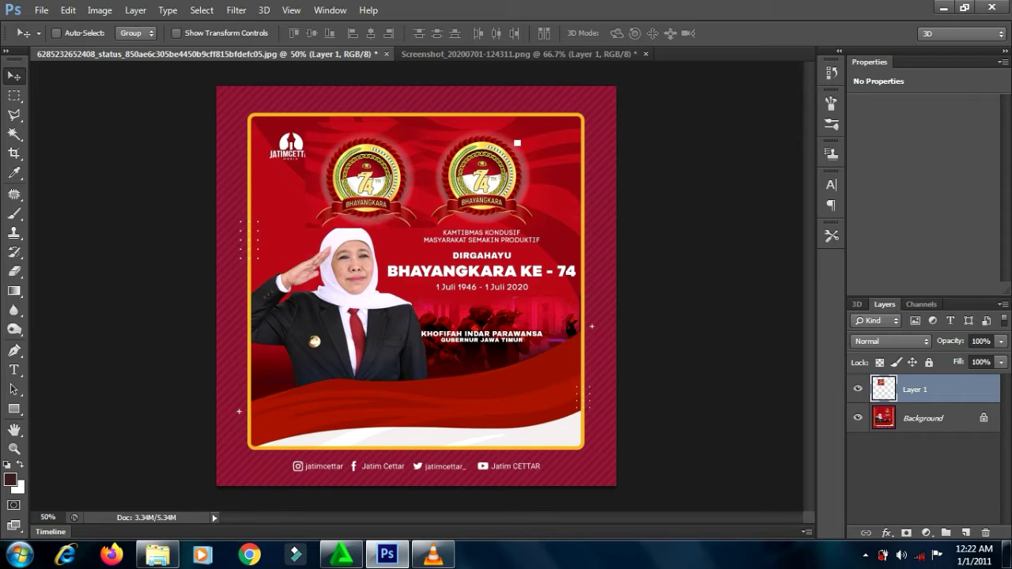
key(ctrl+alt+z)
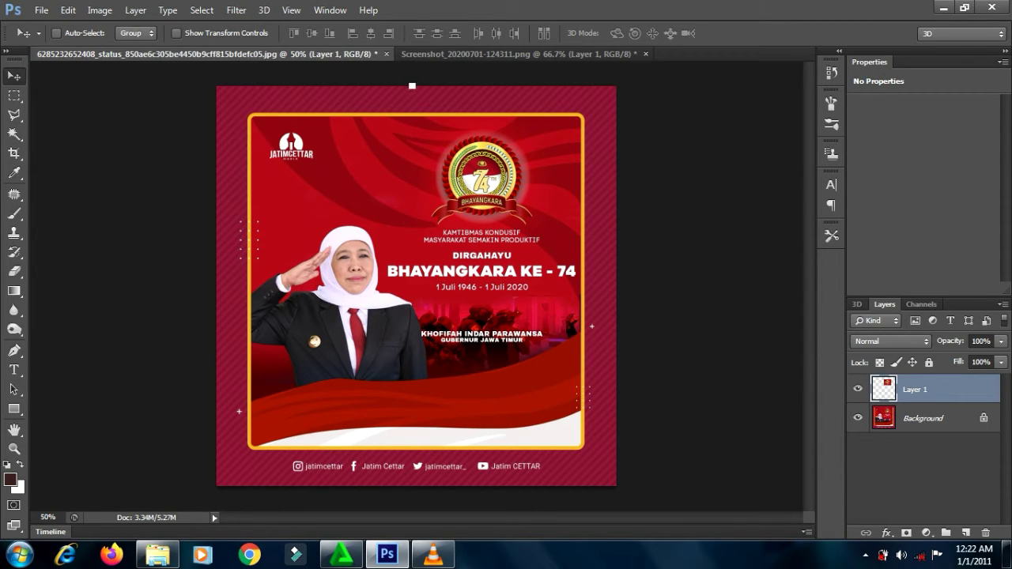
- In the Screenshot_20200701-124311.png document, select a tall rectangle of blank background between the quote and the man's head
click(417, 56)
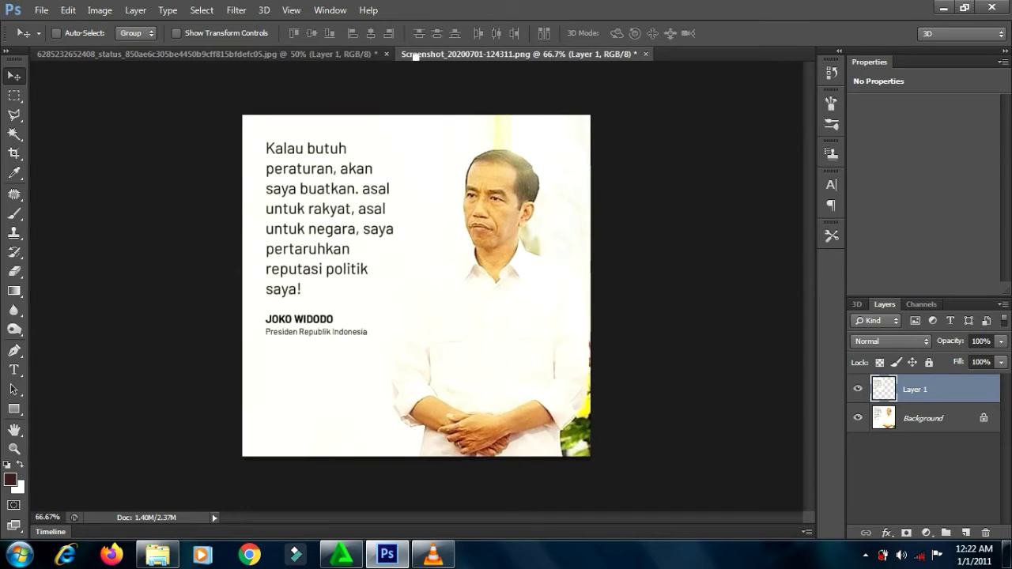
click(91, 55)
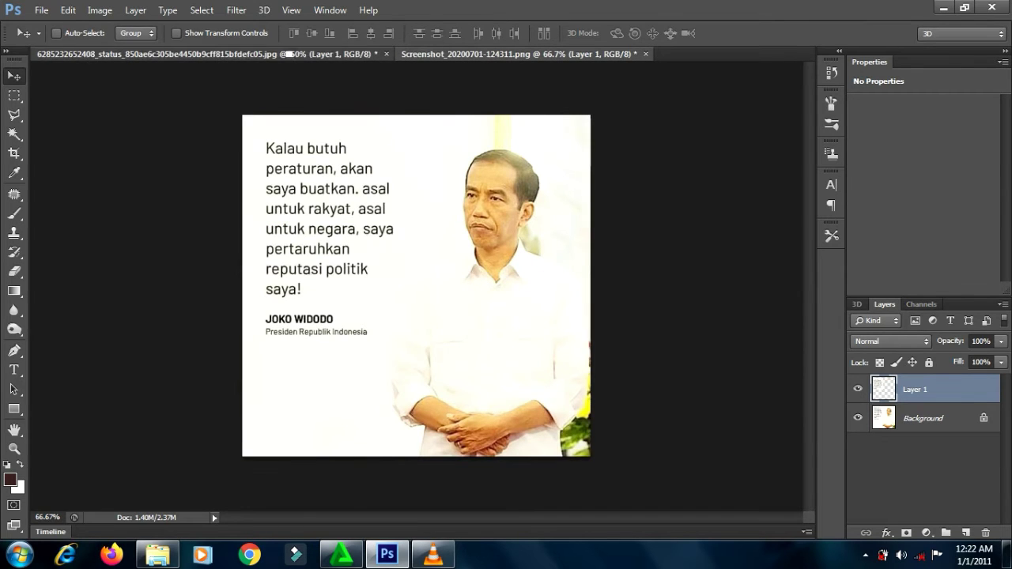
click(474, 53)
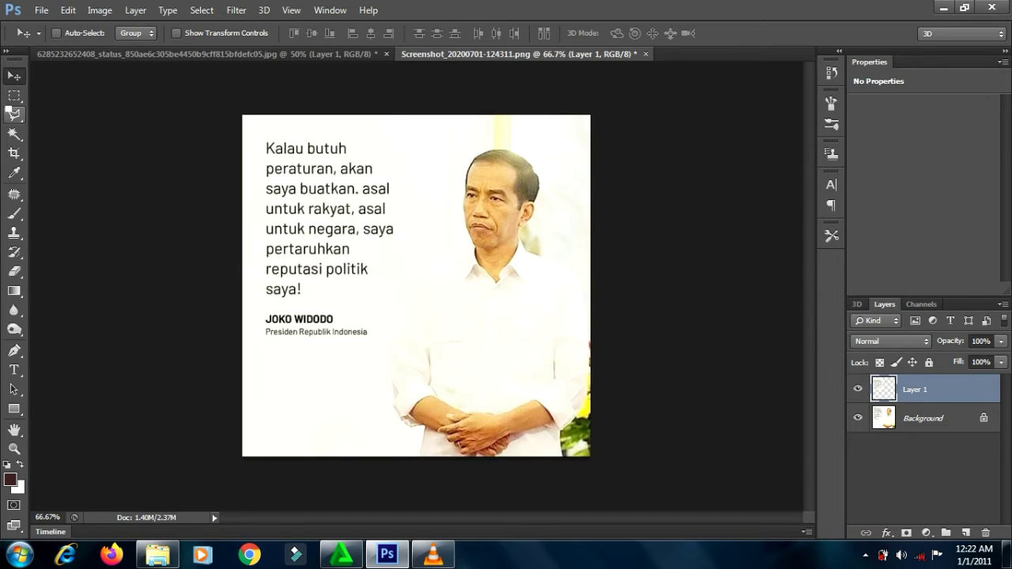
click(14, 95)
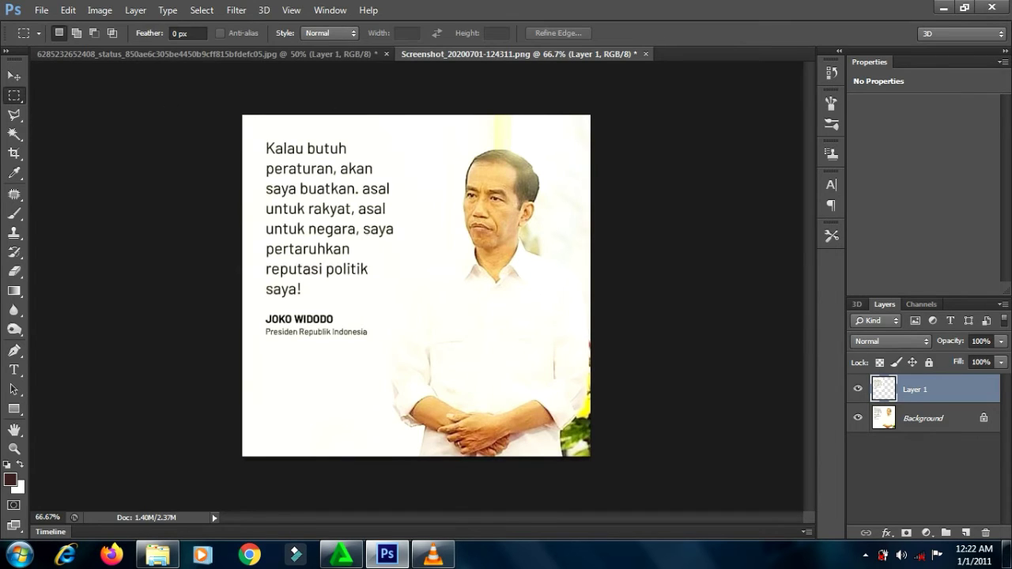
drag(400, 122, 442, 203)
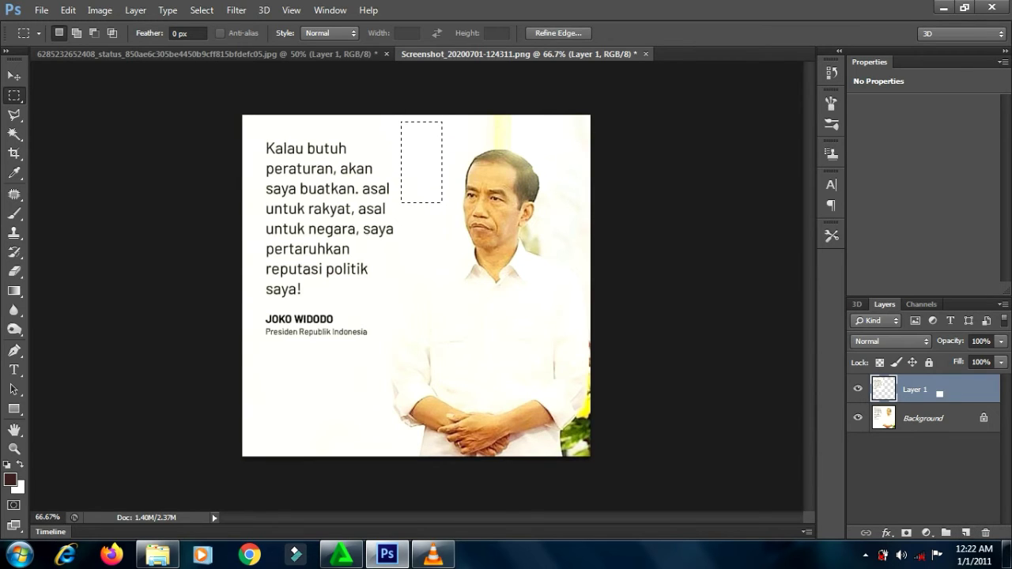
- Duplicate the Background layer as "Background copy" within the same document, and undo the duplication
click(939, 419)
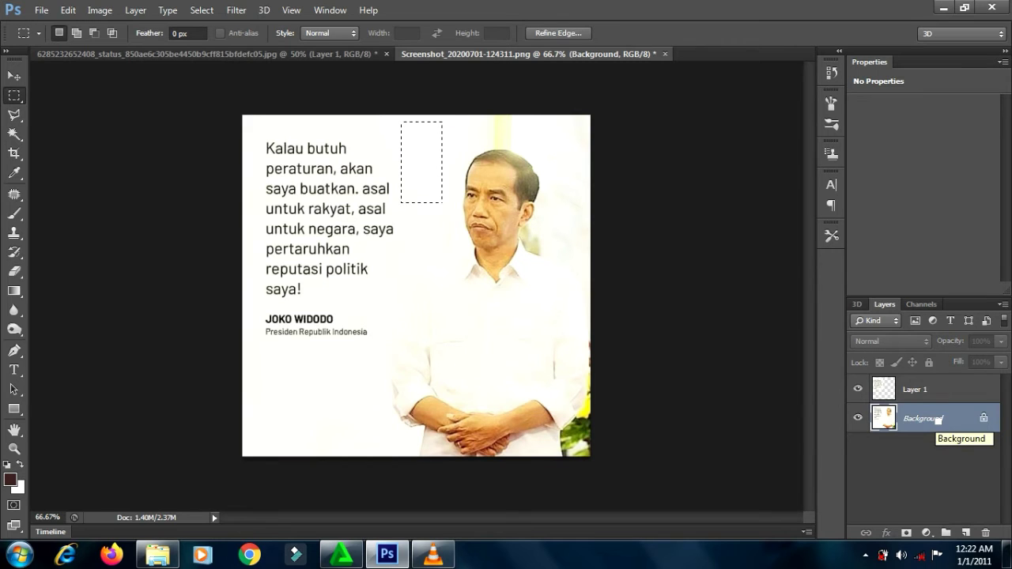
right_click(938, 419)
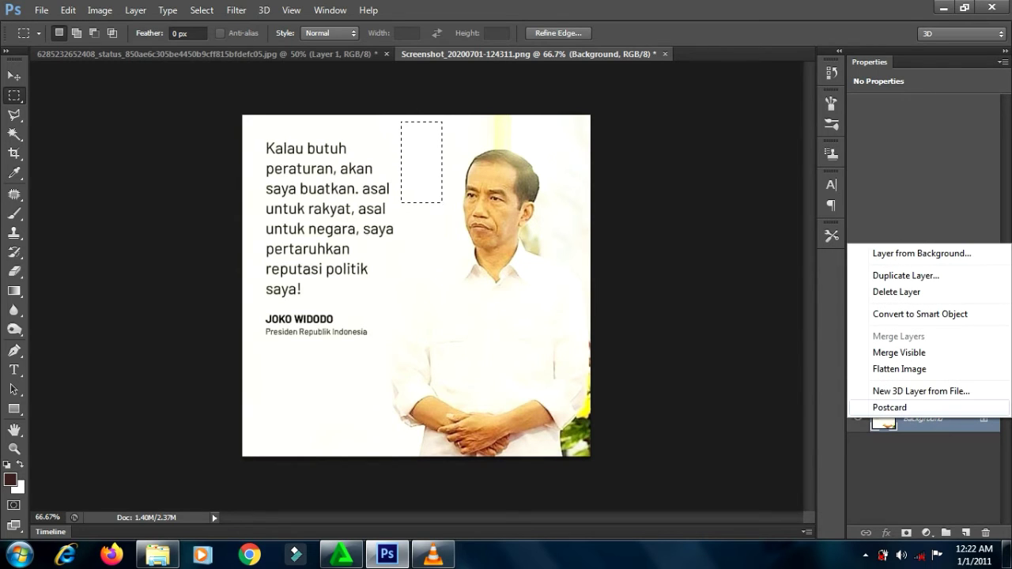
click(909, 276)
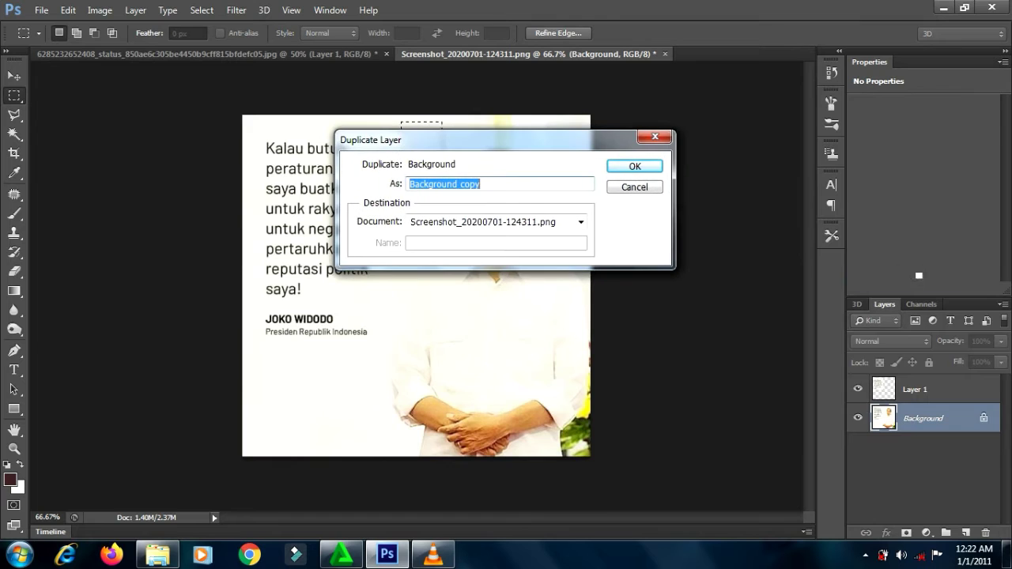
click(652, 166)
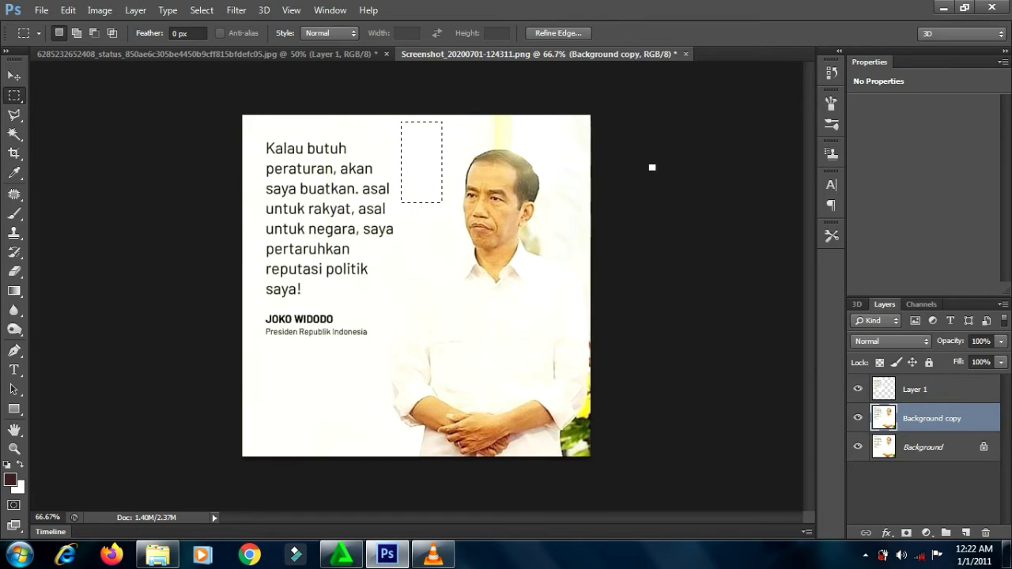
key(ctrl+z)
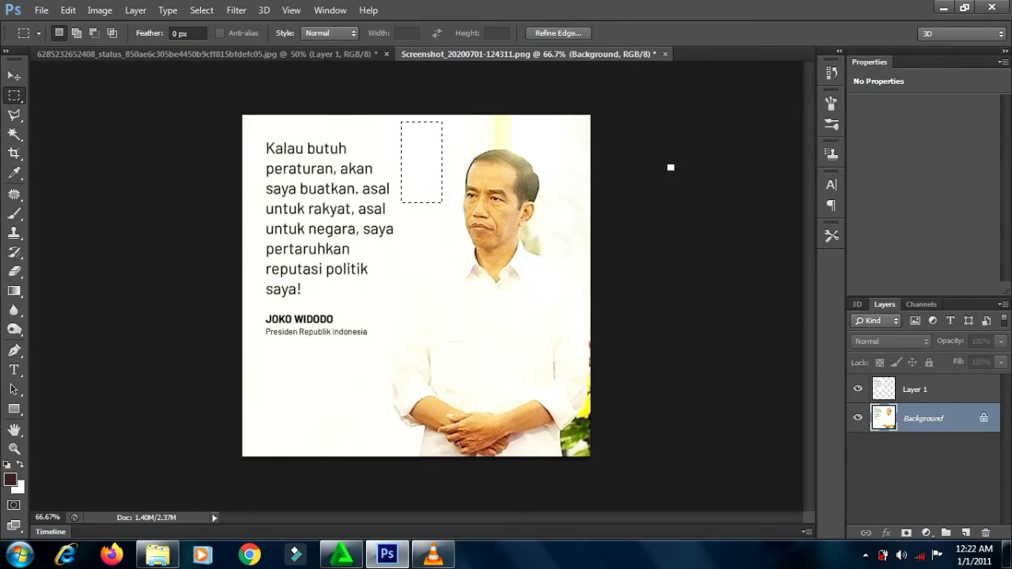
- Copy the selected blank background to a new layer, then enlarge and position it in the image's upper-left corner to span the whole quote
key(ctrl+j)
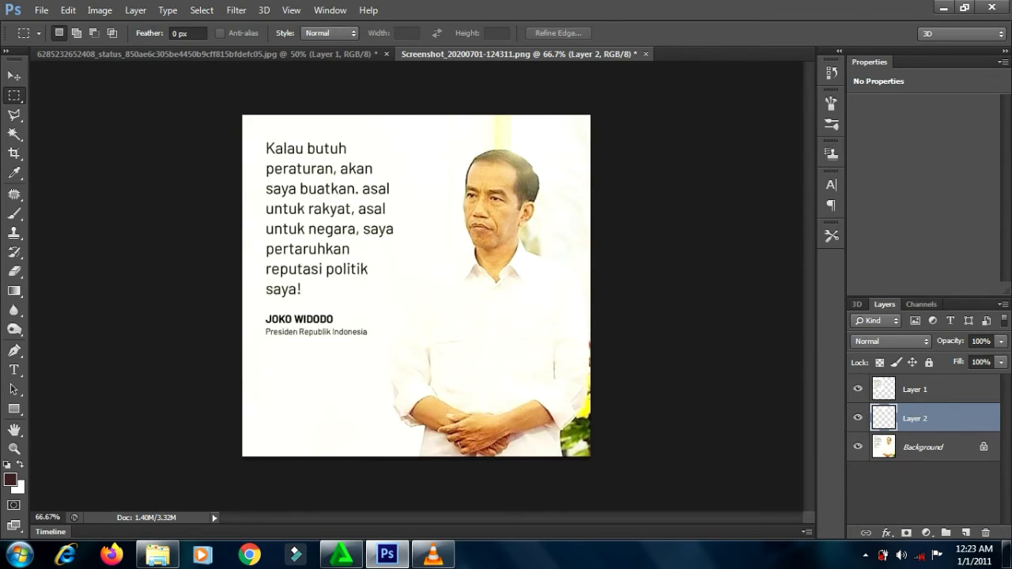
key(ctrl+t)
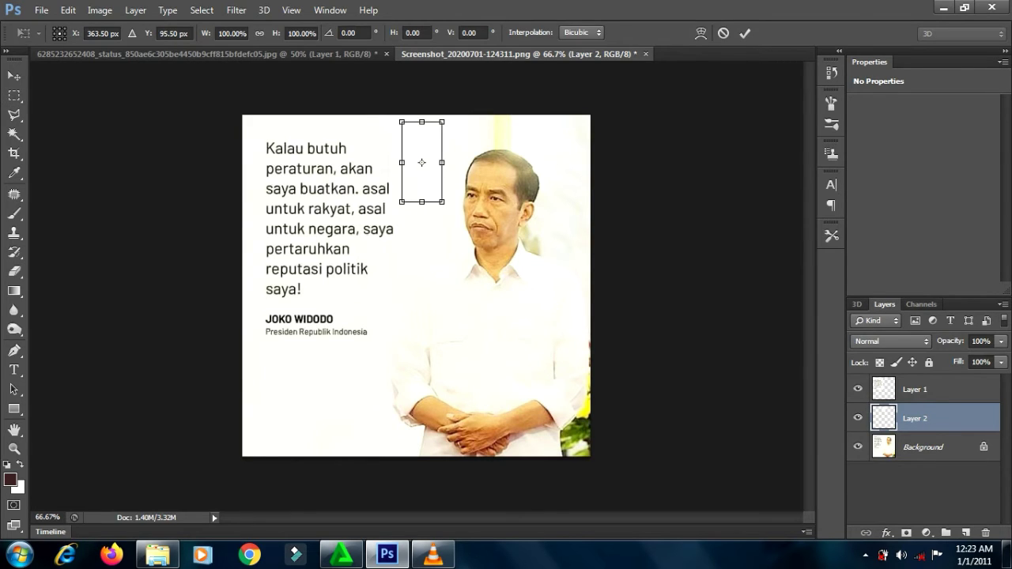
drag(401, 201, 334, 335)
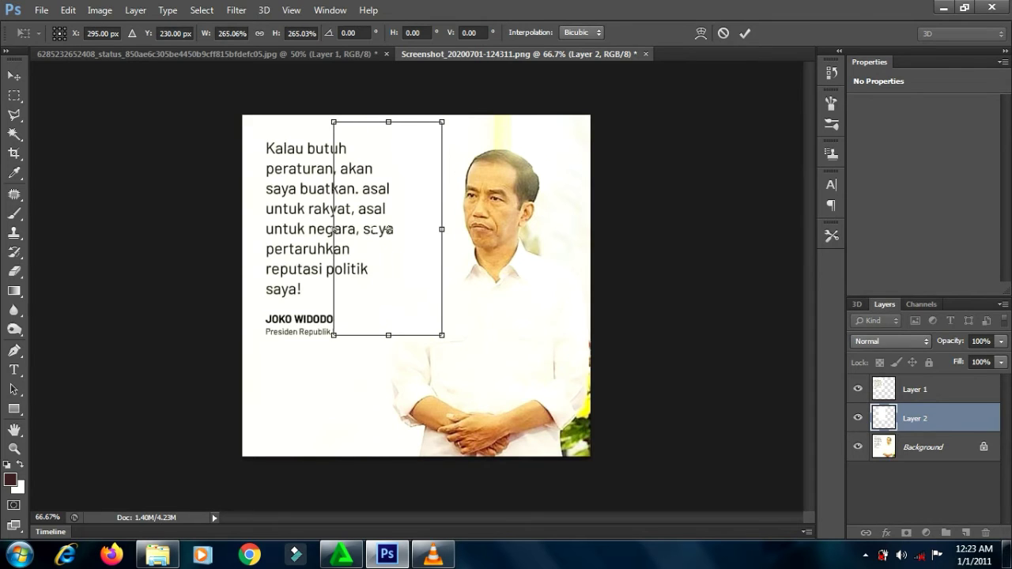
drag(388, 229, 295, 223)
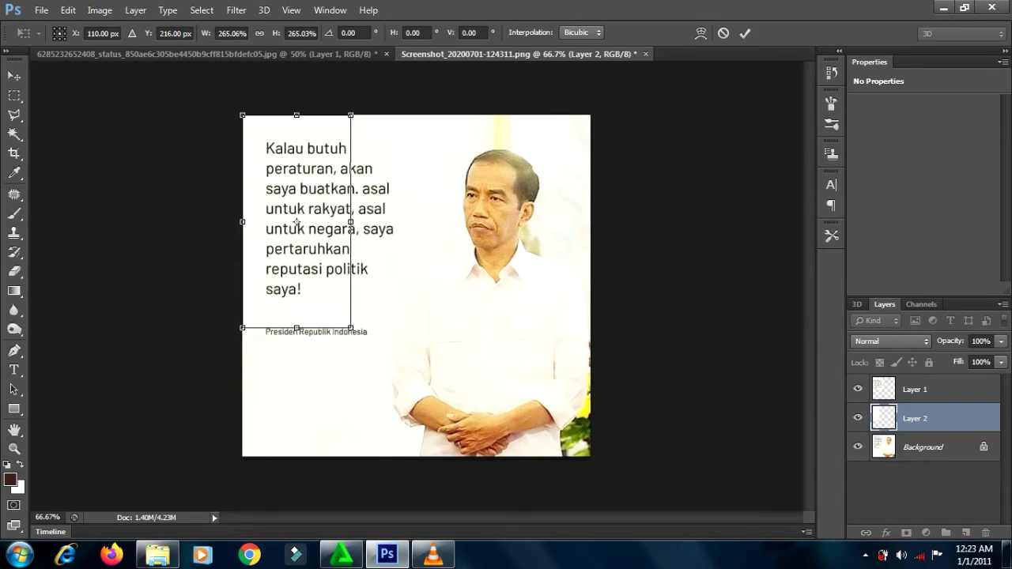
drag(296, 327, 297, 303)
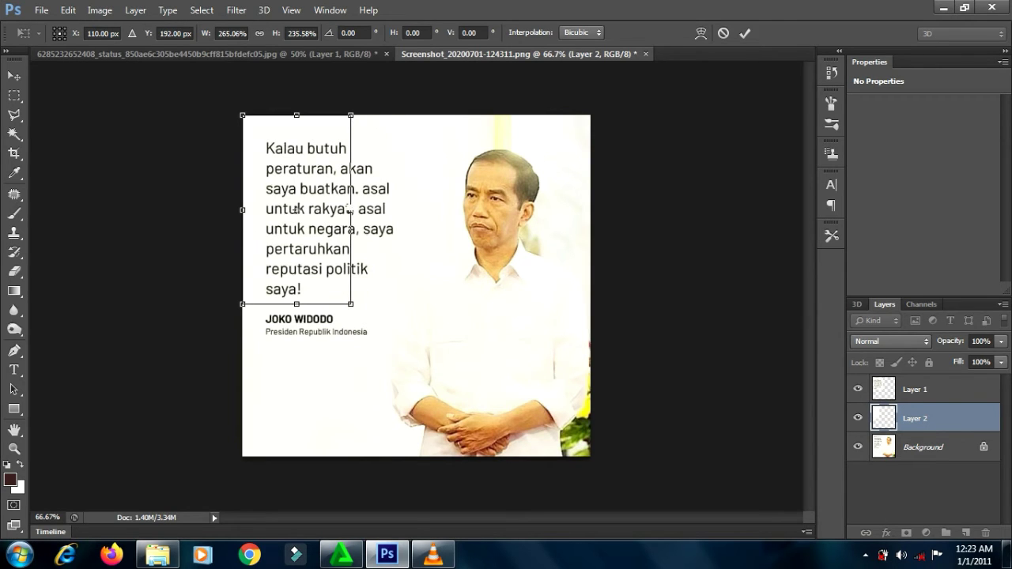
drag(350, 209, 397, 209)
key(Return)
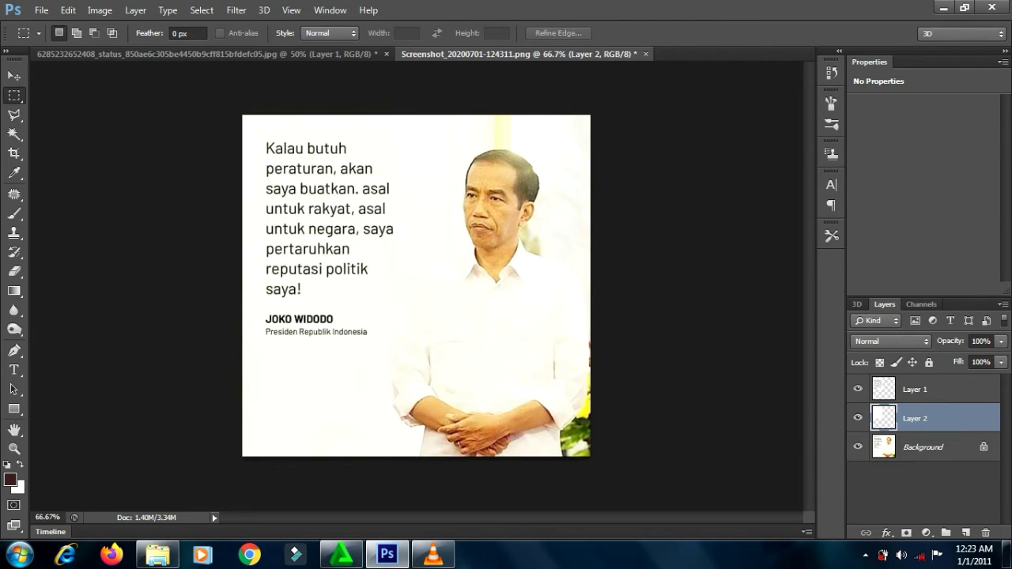
- Delete Layer 1 with the copied quote, and toggle Layer 2's visibility to compare the image with and without the blank patch
click(899, 395)
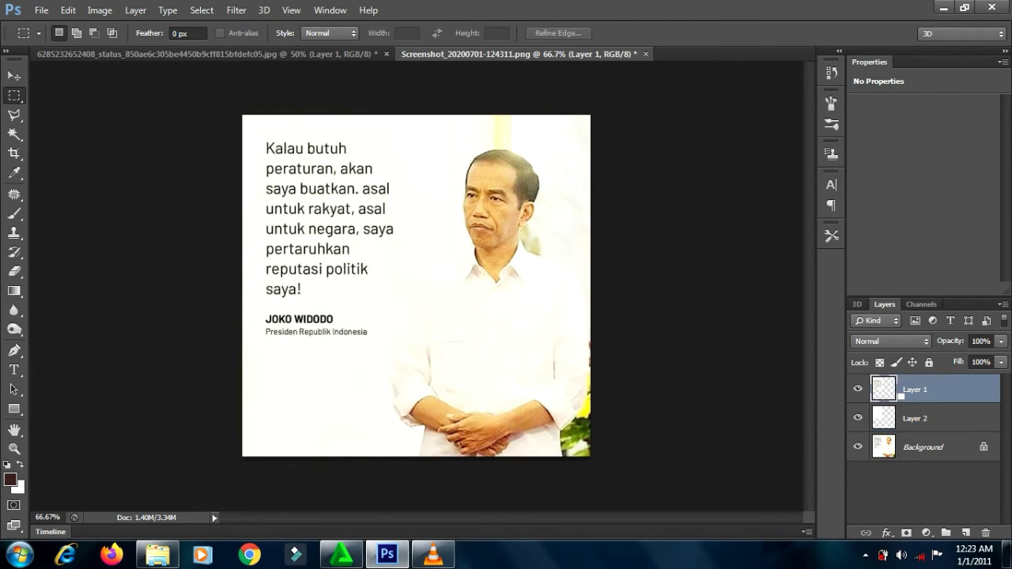
key(Delete)
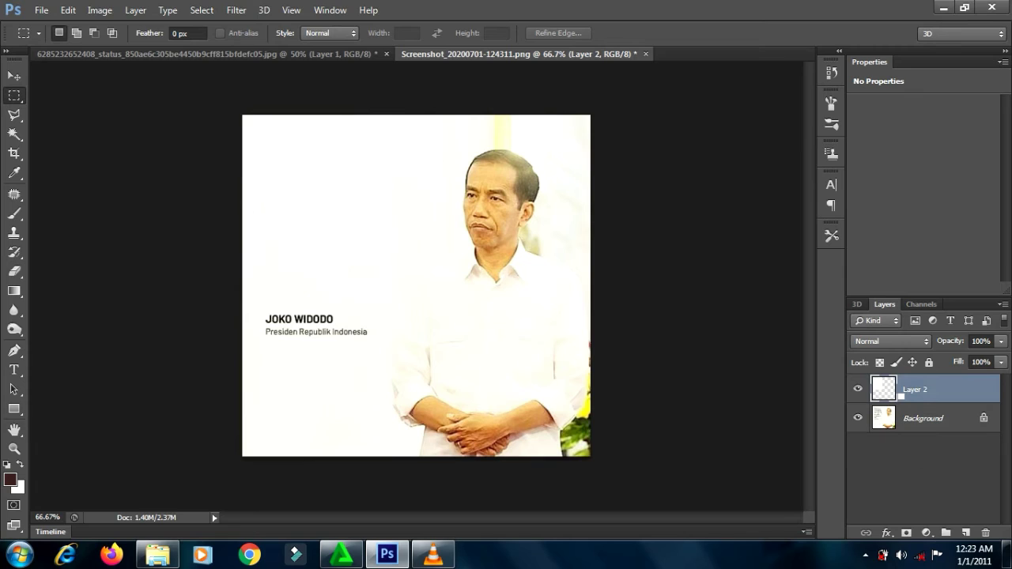
click(857, 390)
click(858, 390)
click(858, 390)
click(858, 390)
- Stretch the Layer 2 patch downward to about 118% height so it covers the name and title below the quote
key(ctrl+t)
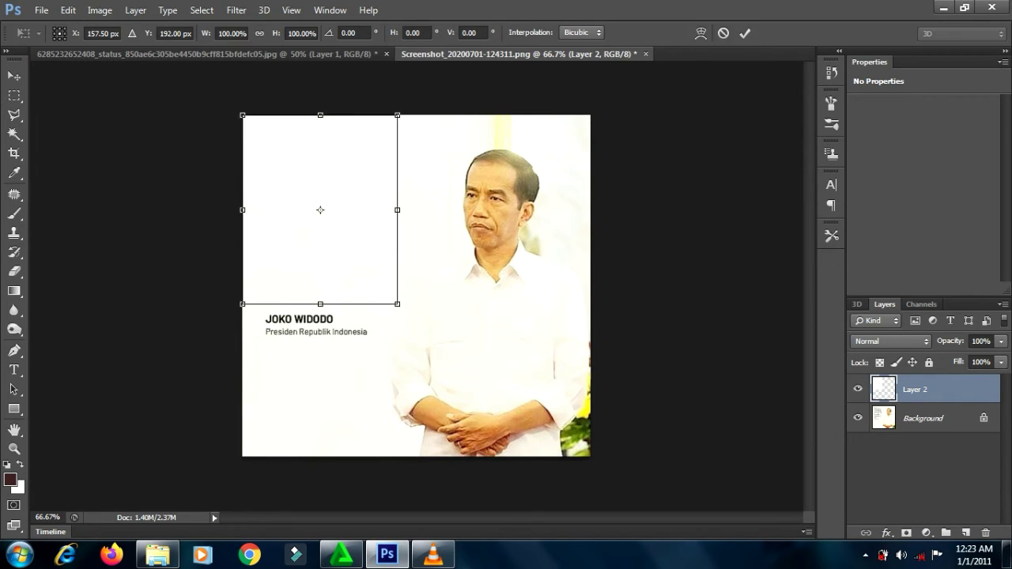
drag(320, 304, 320, 337)
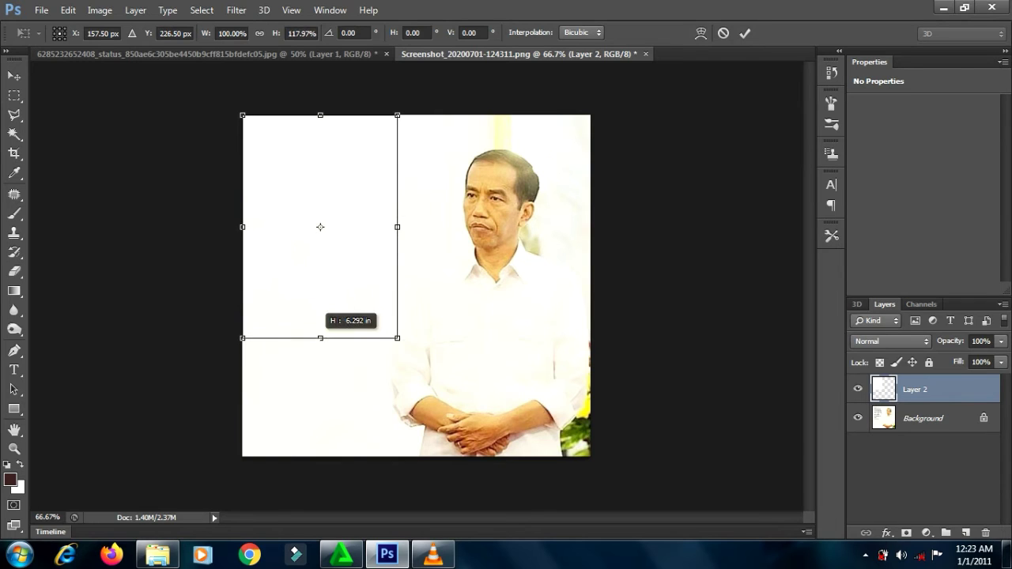
key(Return)
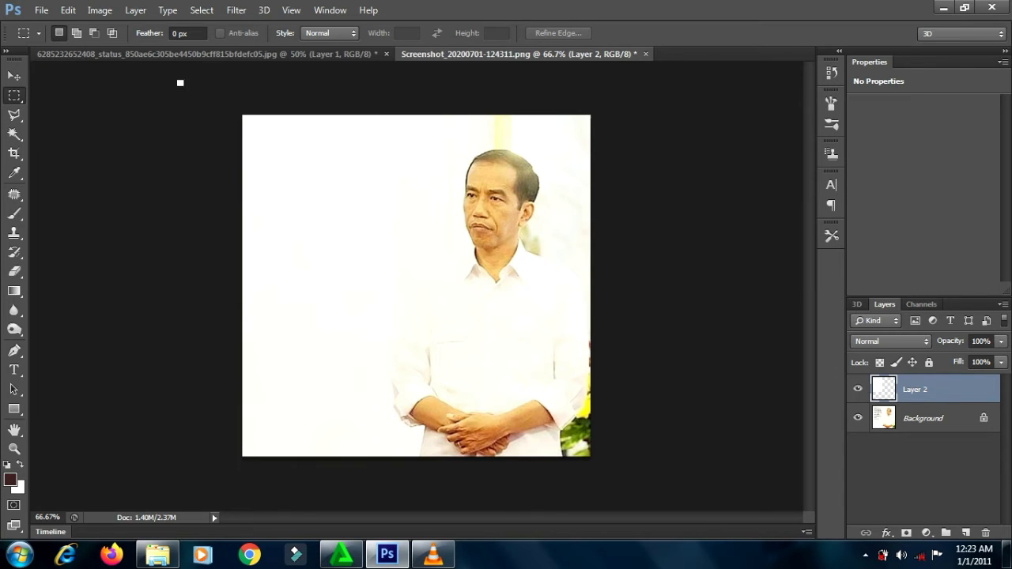
- Switch to the red Bhayangkara poster document, outline its BHAYANGKARA KE - 74 heading with a rectangular selection, and clear the selection
click(182, 54)
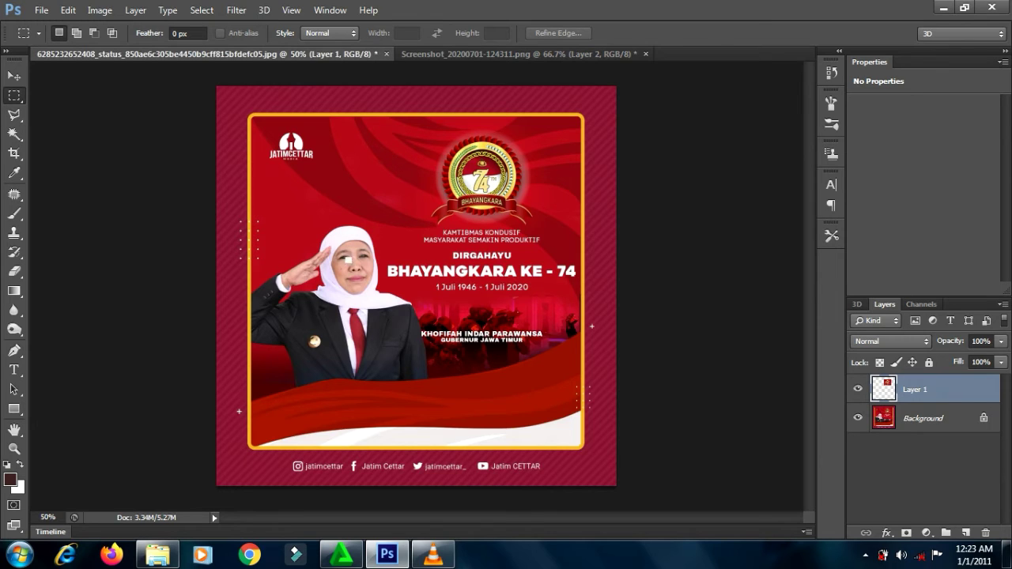
drag(384, 259, 578, 282)
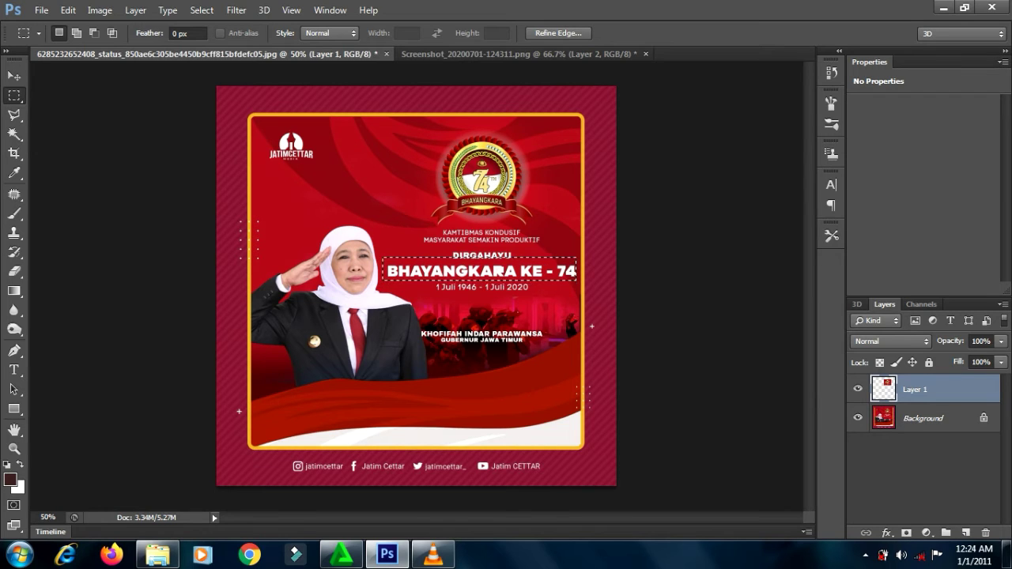
key(ctrl+d)
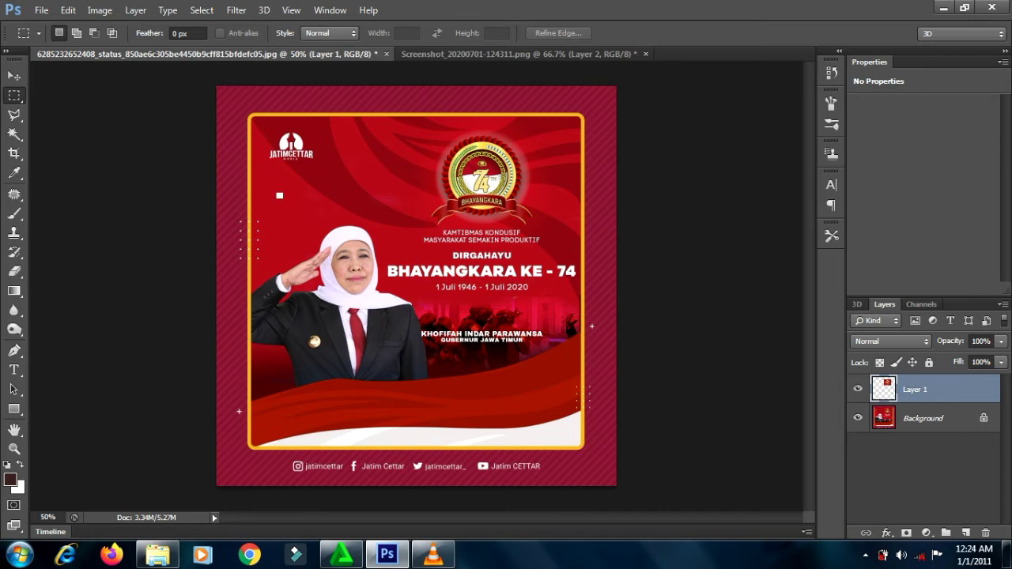
- Copy a small rectangle of plain red background below the JATIMCETTAR logo from the Background layer to a new layer
drag(266, 186, 303, 202)
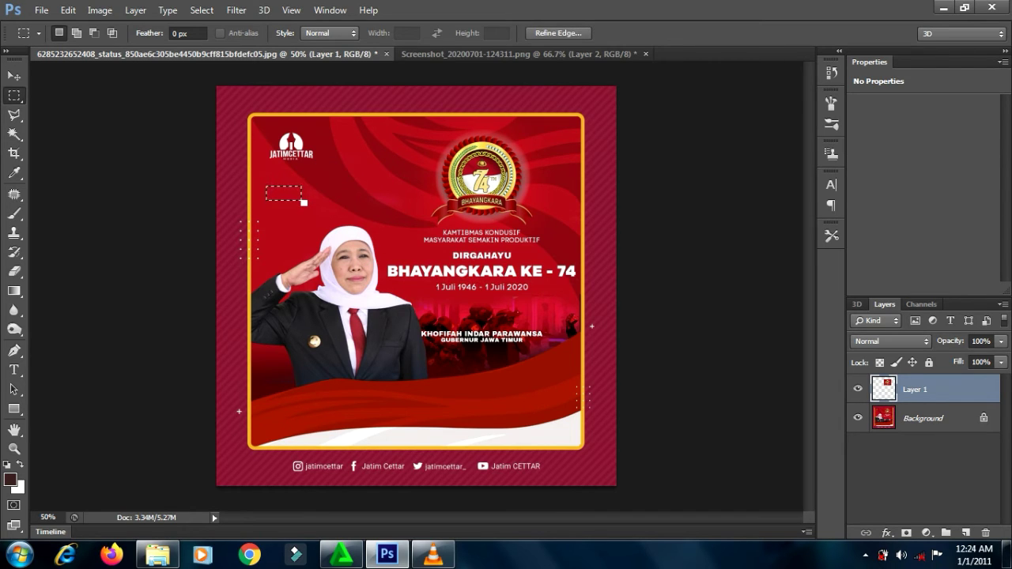
key(ctrl+j)
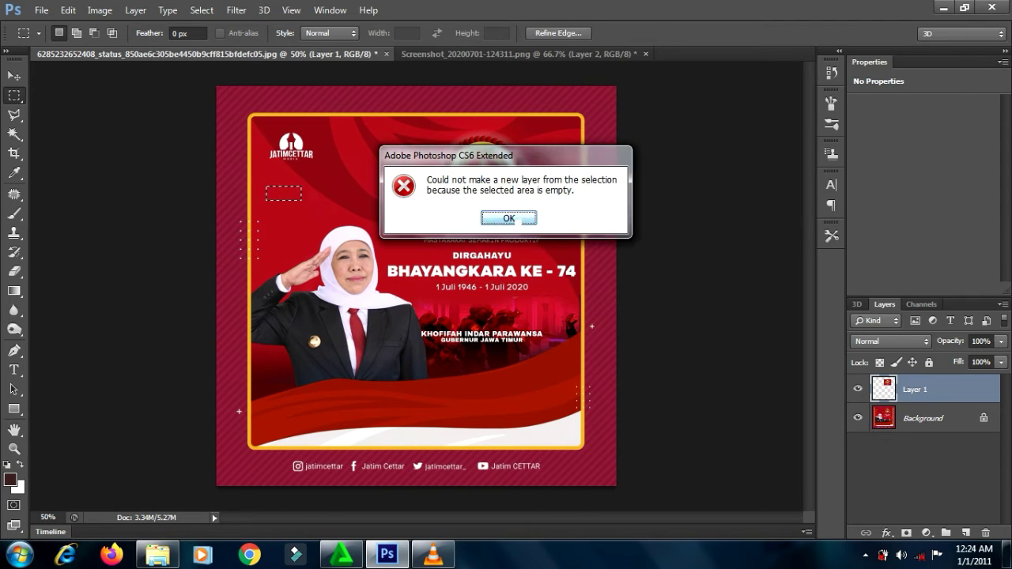
key(Return)
click(915, 419)
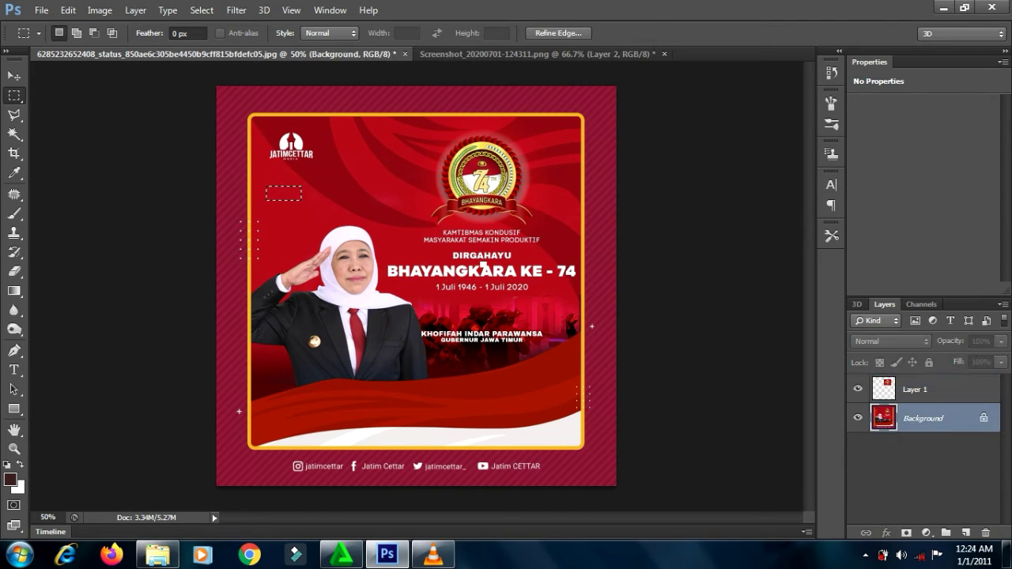
key(ctrl+j)
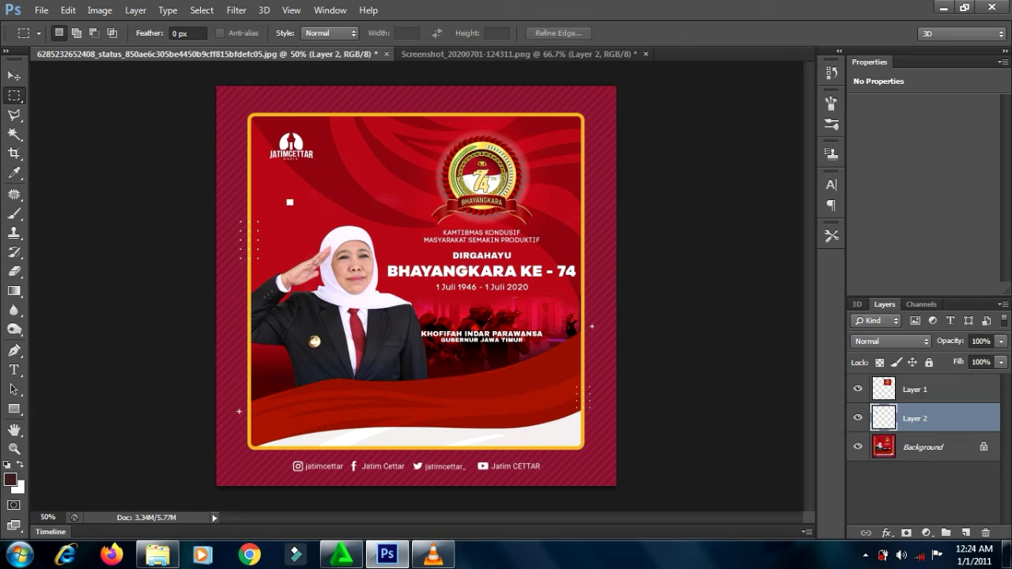
drag(287, 203, 312, 225)
key(z)
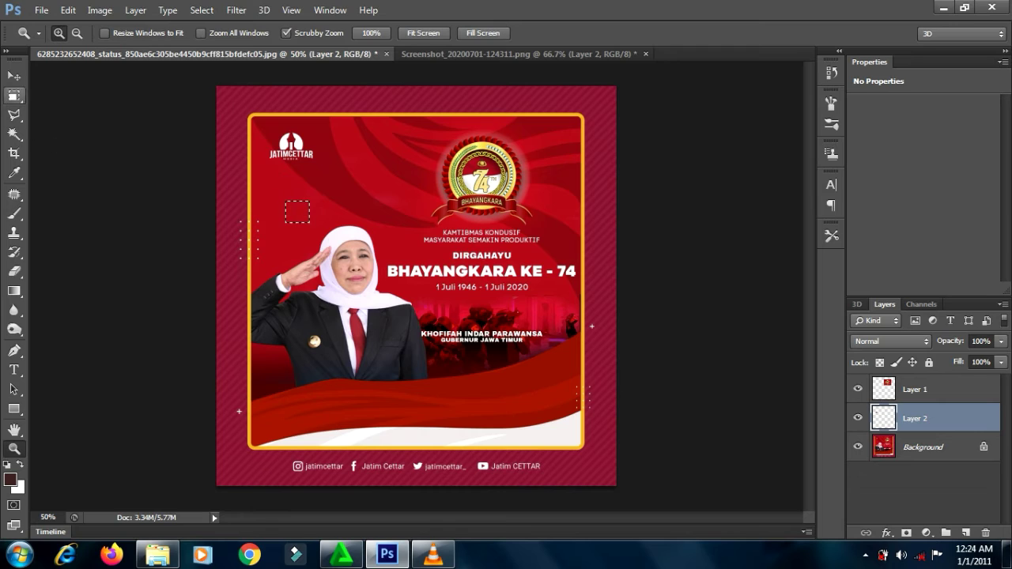
click(14, 95)
click(218, 154)
- Move the red patch over the BHAYANGKARA KE - 74 heading and stretch it to about 533% width to cover the text
click(15, 75)
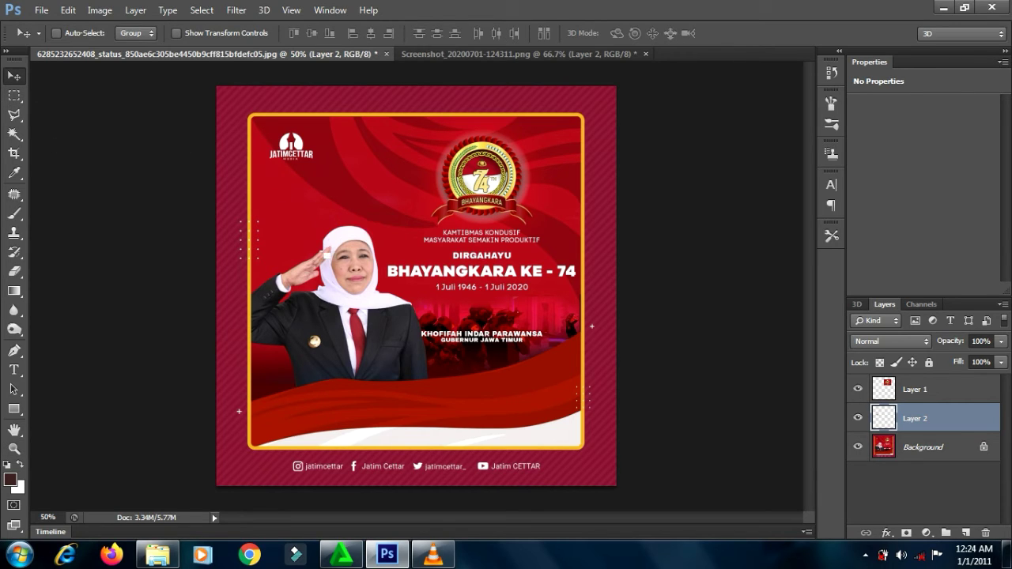
key(ctrl+t)
drag(326, 244, 568, 271)
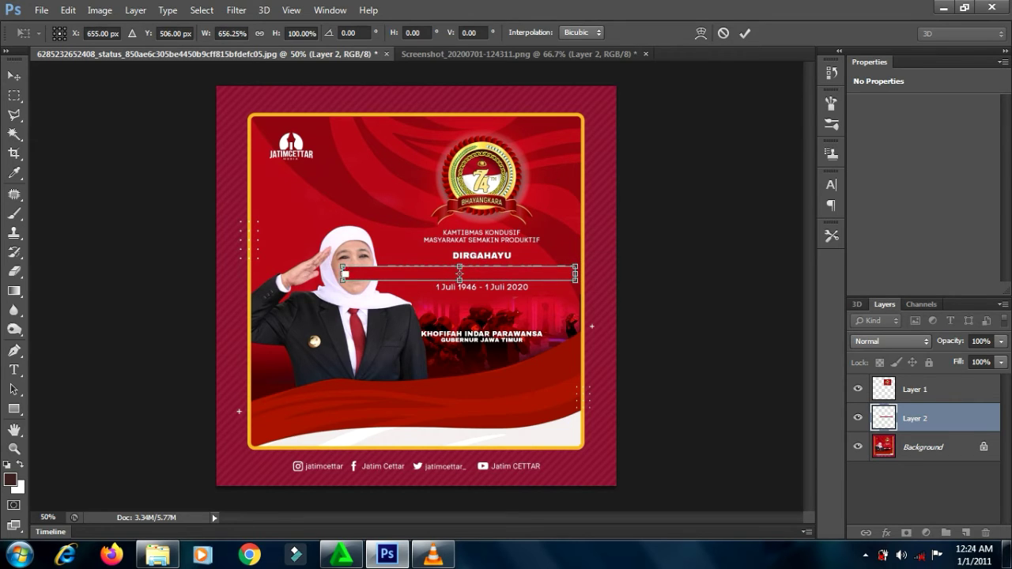
drag(343, 275, 388, 274)
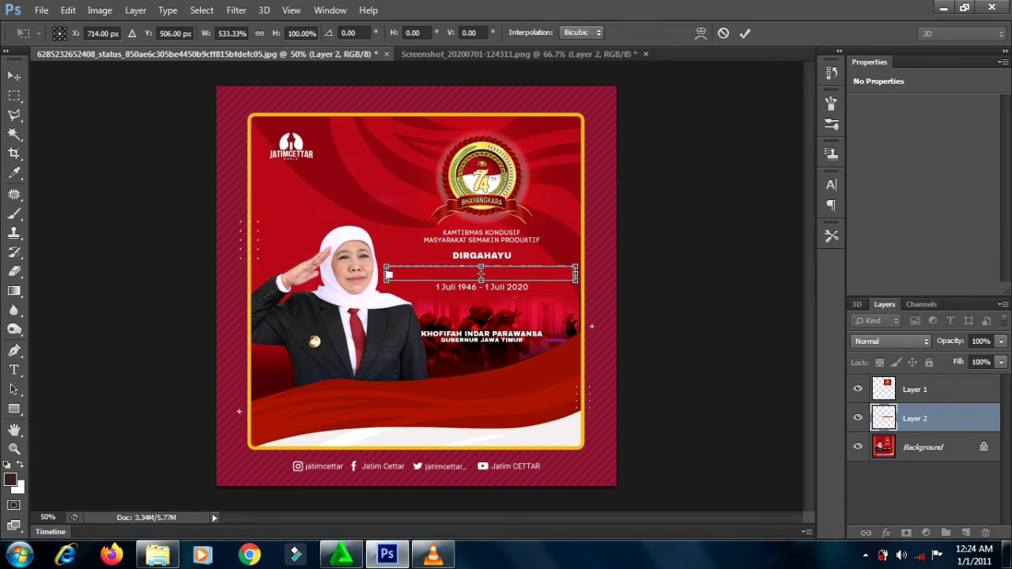
key(Return)
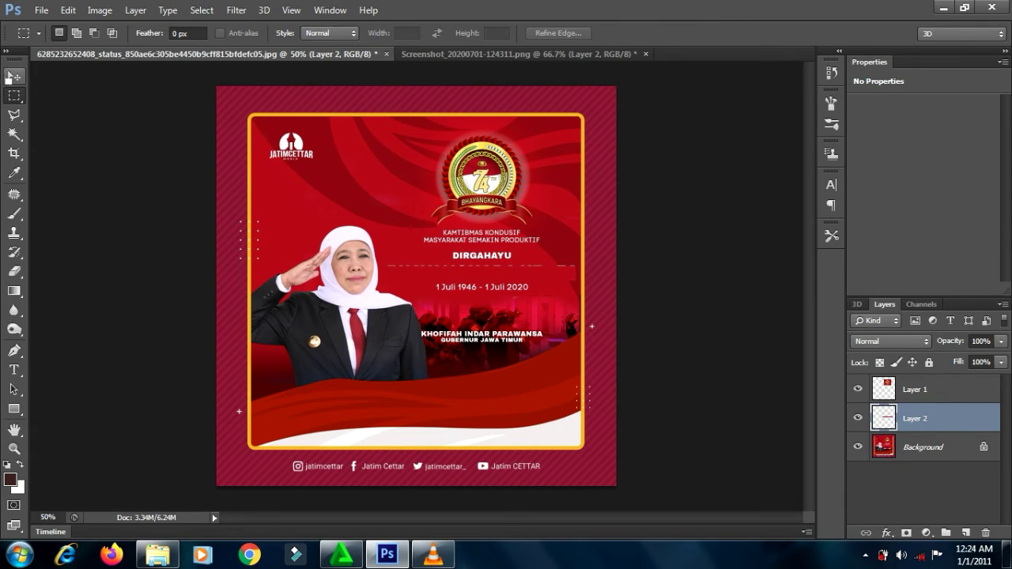
key(v)
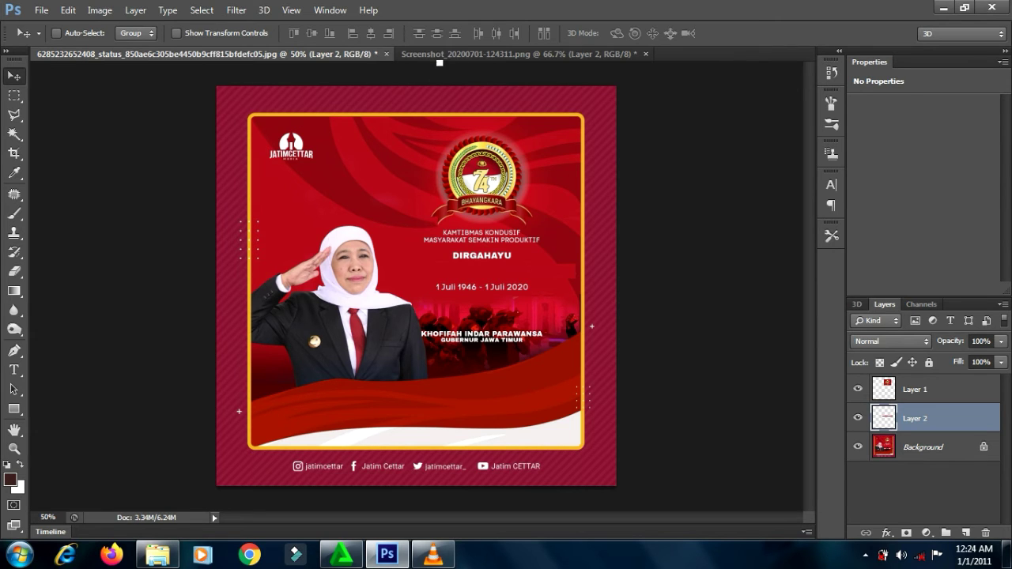
- Float the poster document, copy its Background layer into Screenshot_20200701-124311.png, and close the poster without saving
click(441, 56)
click(296, 53)
click(439, 56)
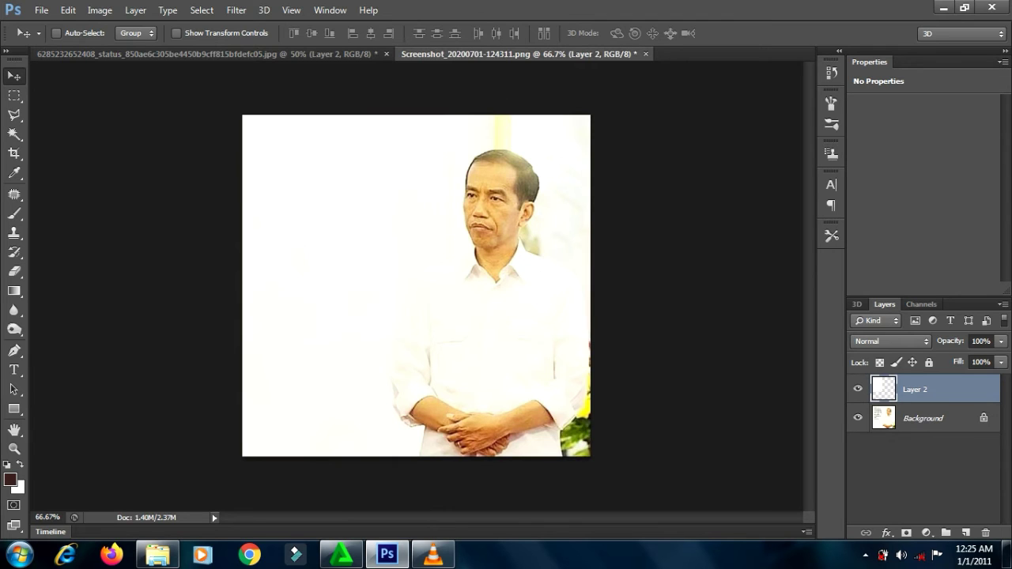
drag(214, 68, 235, 96)
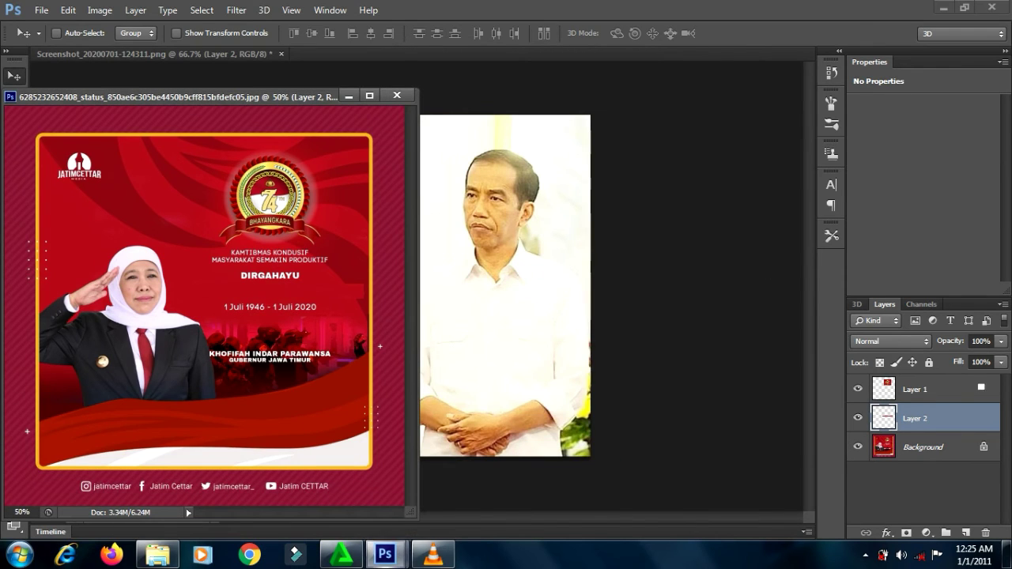
click(914, 447)
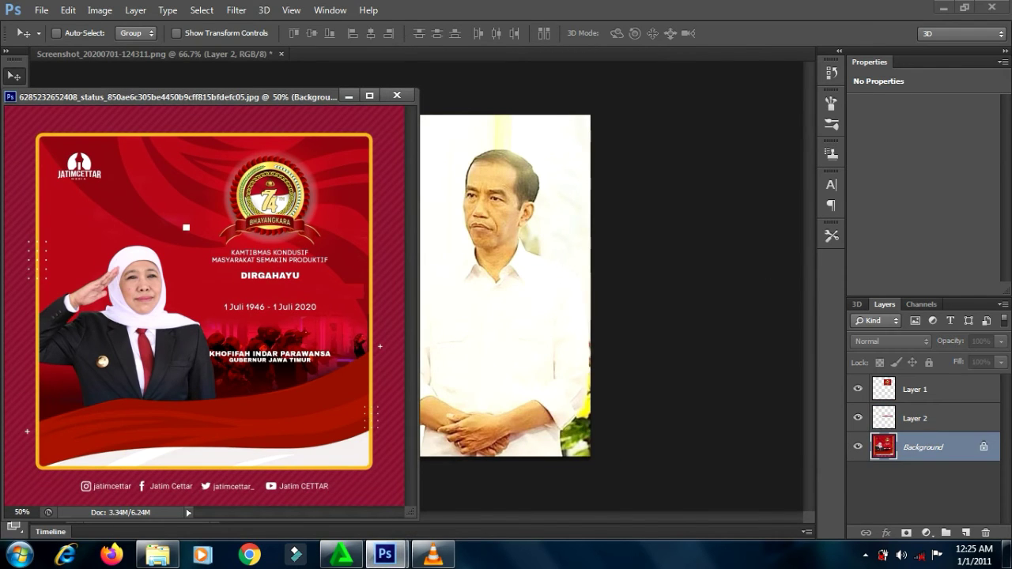
drag(186, 227, 506, 255)
click(397, 95)
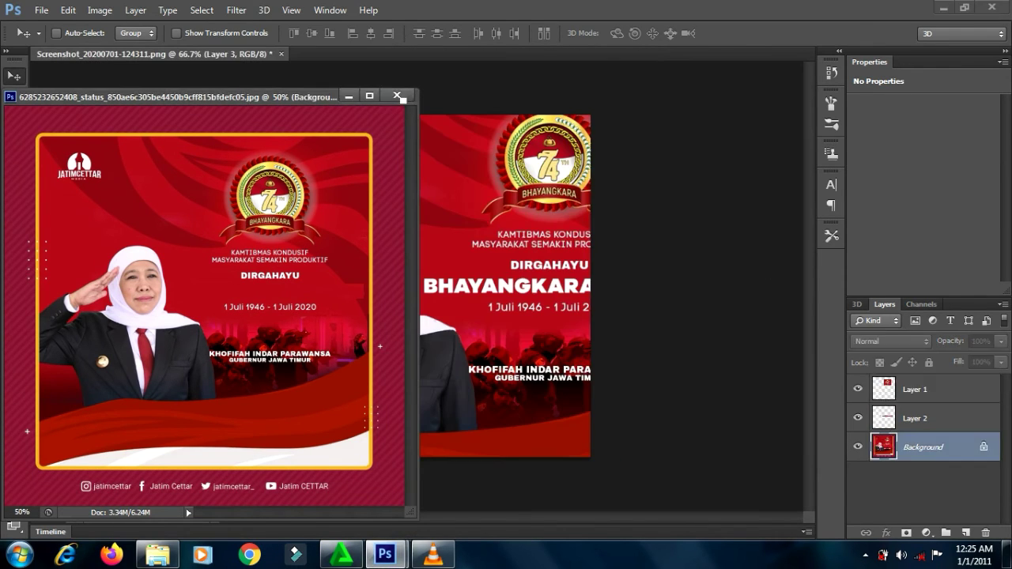
click(521, 226)
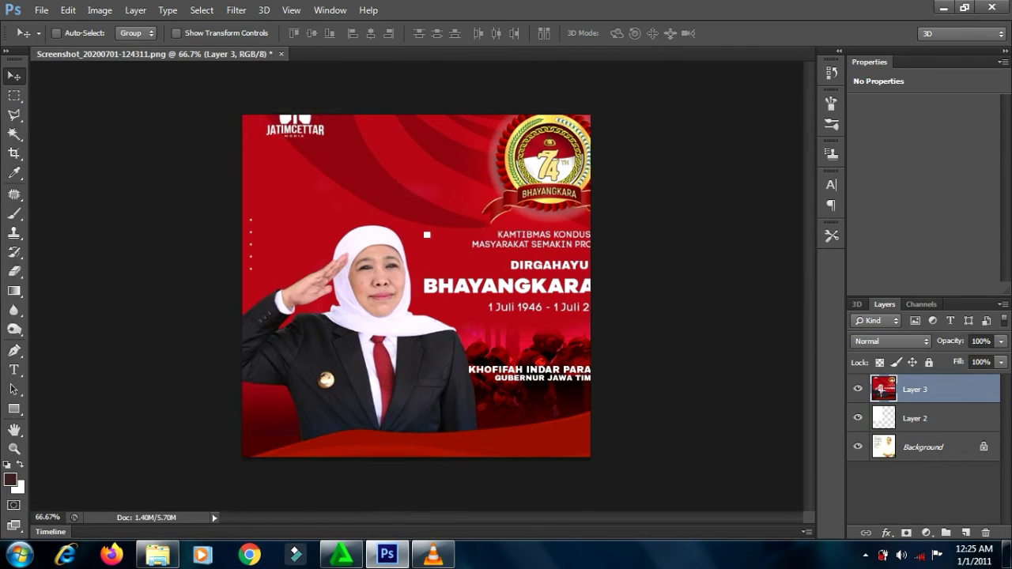
- Scale the pasted poster on Layer 3 to about 39.8% and place it in the upper blank area beside the man's head
key(ctrl+t)
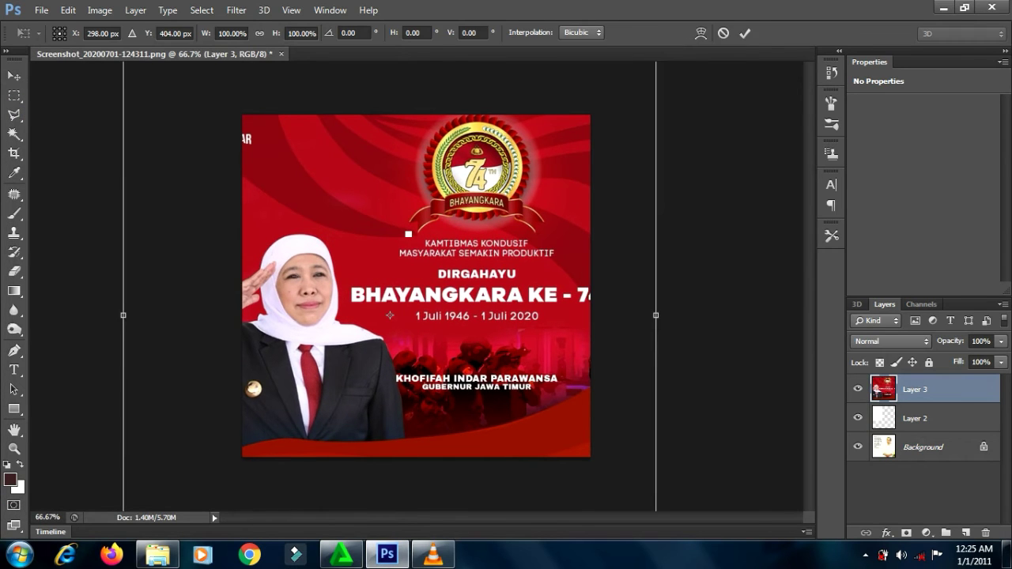
drag(448, 208, 448, 377)
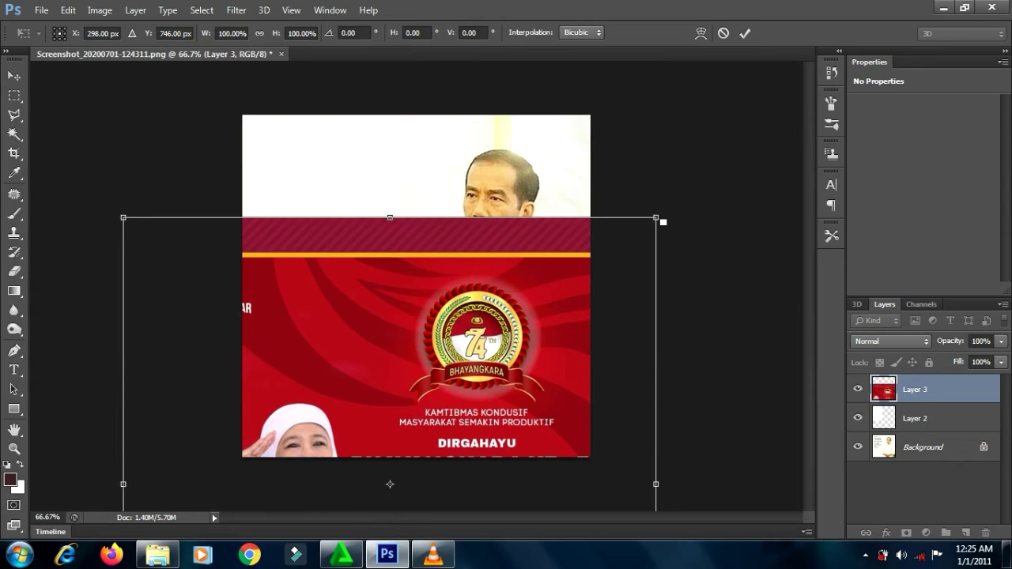
drag(664, 222, 314, 333)
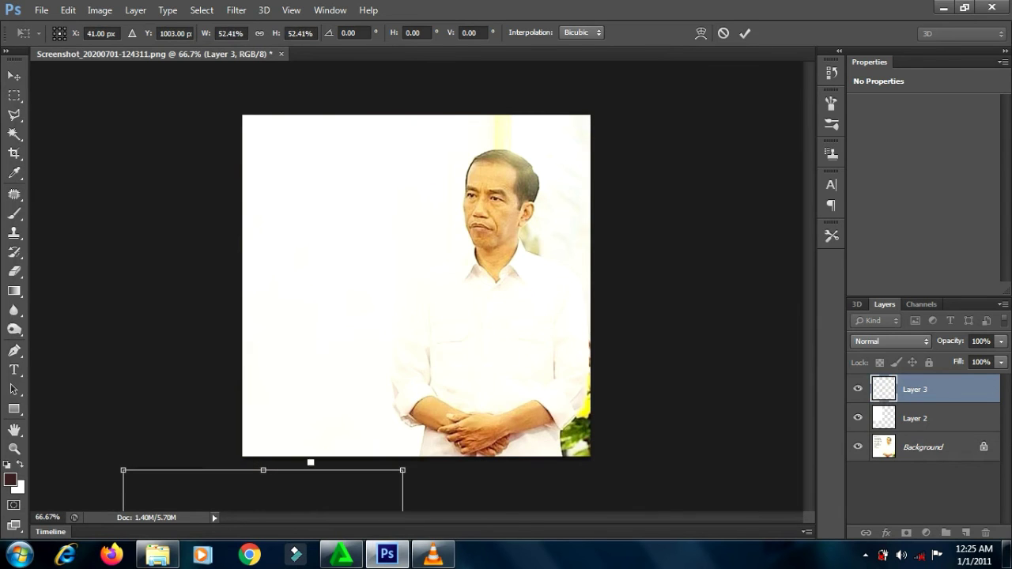
drag(317, 484, 369, 210)
drag(452, 199, 369, 243)
drag(320, 350, 410, 187)
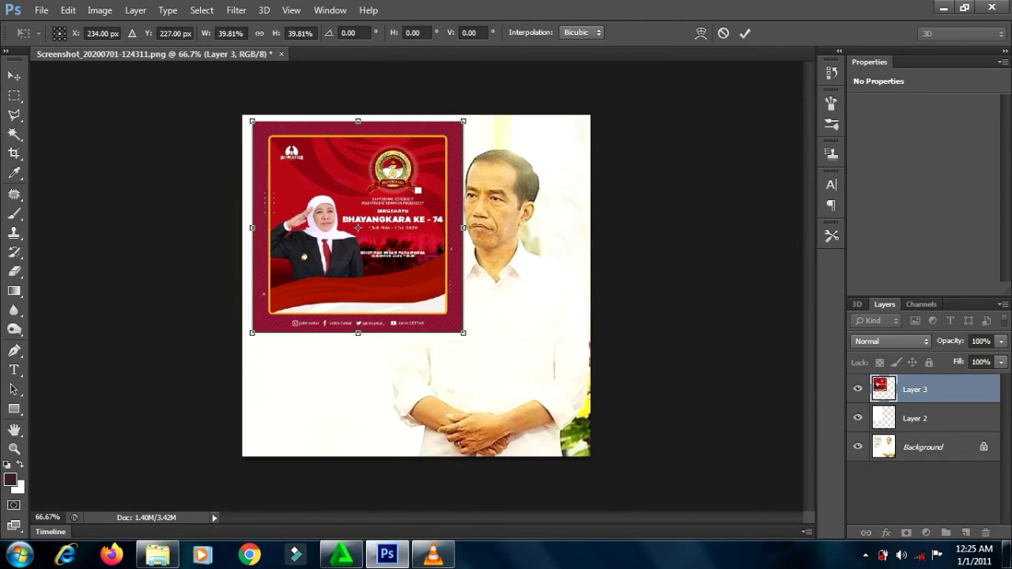
key(Return)
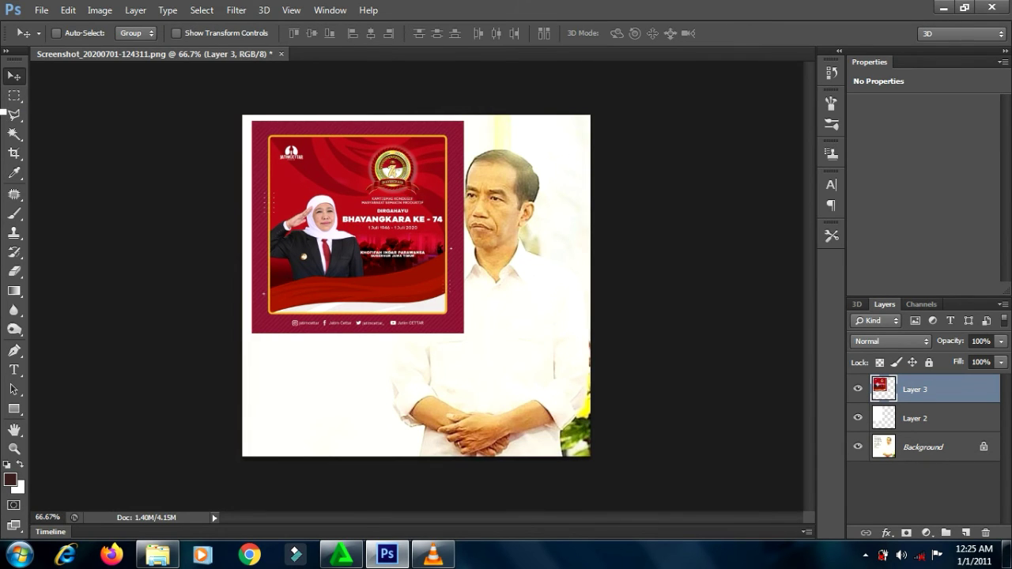
- Select the Bhayangkara emblem on the scaled-down poster with a rectangular selection
click(14, 96)
drag(364, 144, 431, 198)
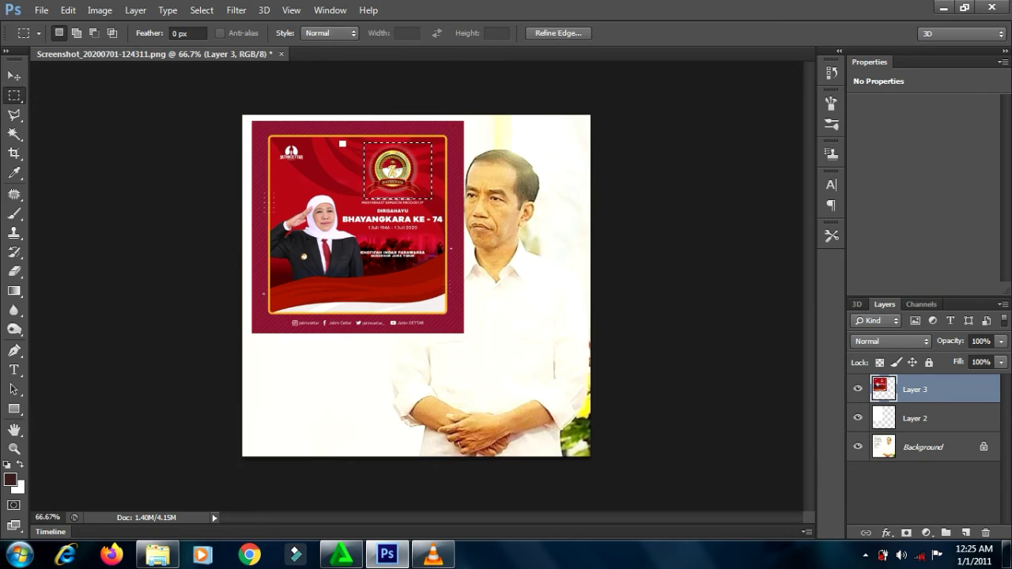
- Select a wider rectangle around the Bhayangkara emblem, invert the selection, delete the rest of the poster on Layer 3, and deselect
drag(339, 140, 440, 198)
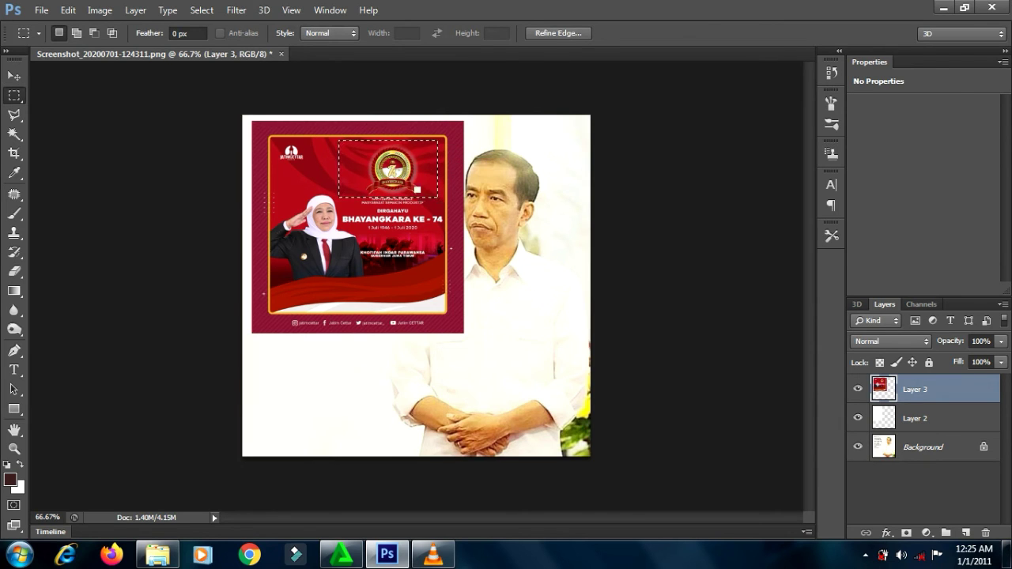
right_click(377, 162)
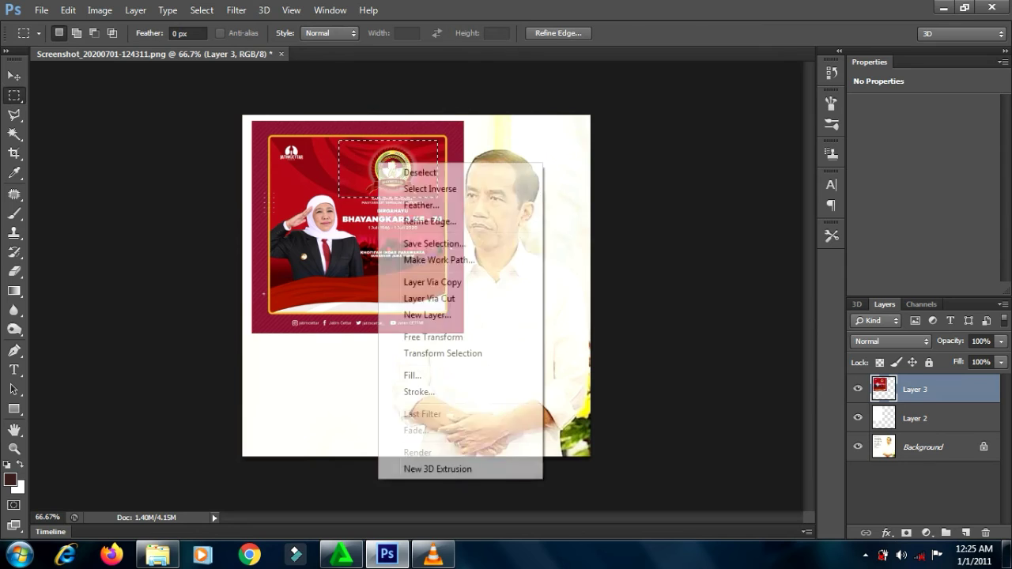
click(430, 189)
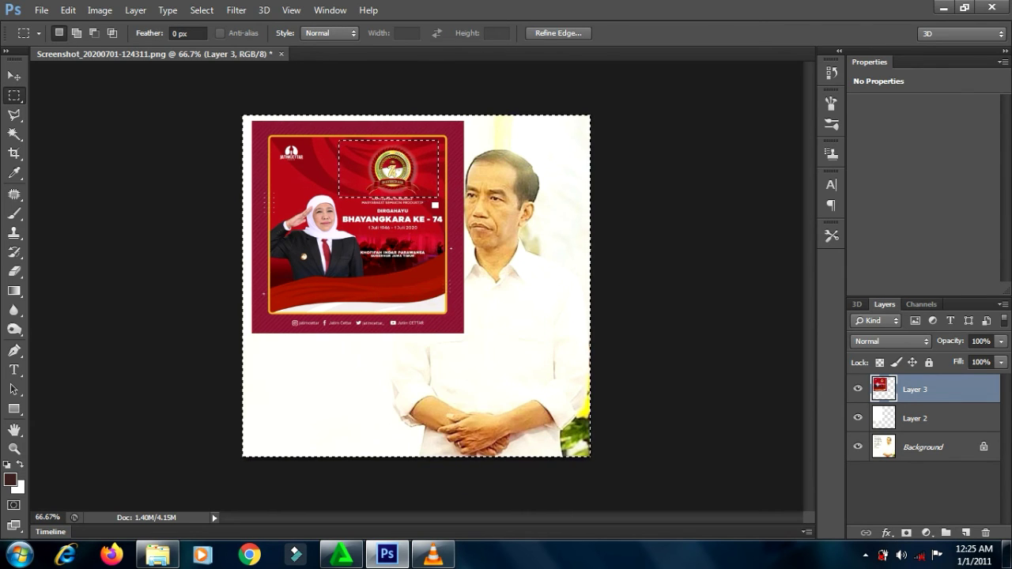
key(Delete)
key(ctrl+d)
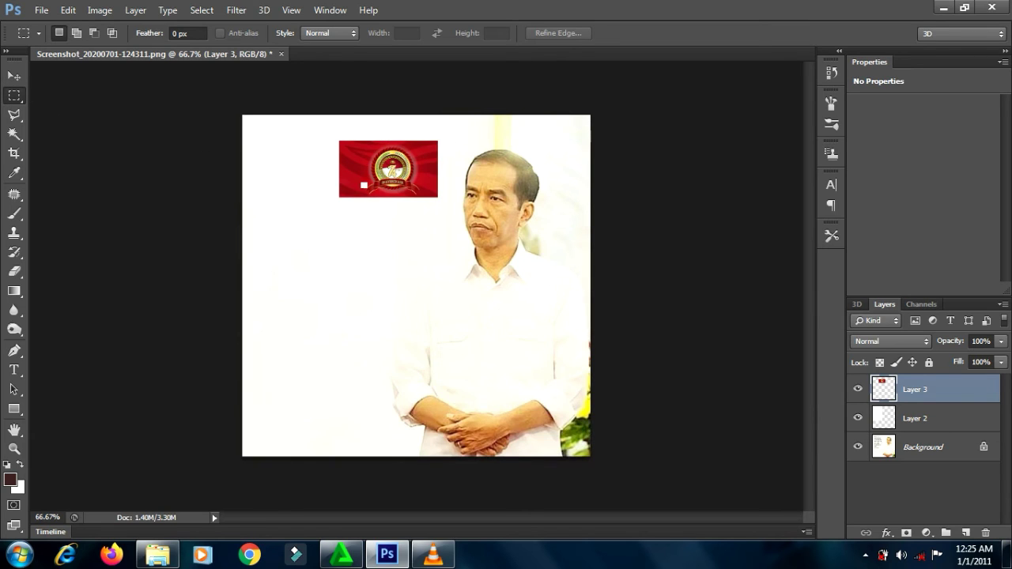
- Enlarge the emblem patch to about 299.5% width and 299% height and move it to about X 203.5, Y 206 px
click(15, 79)
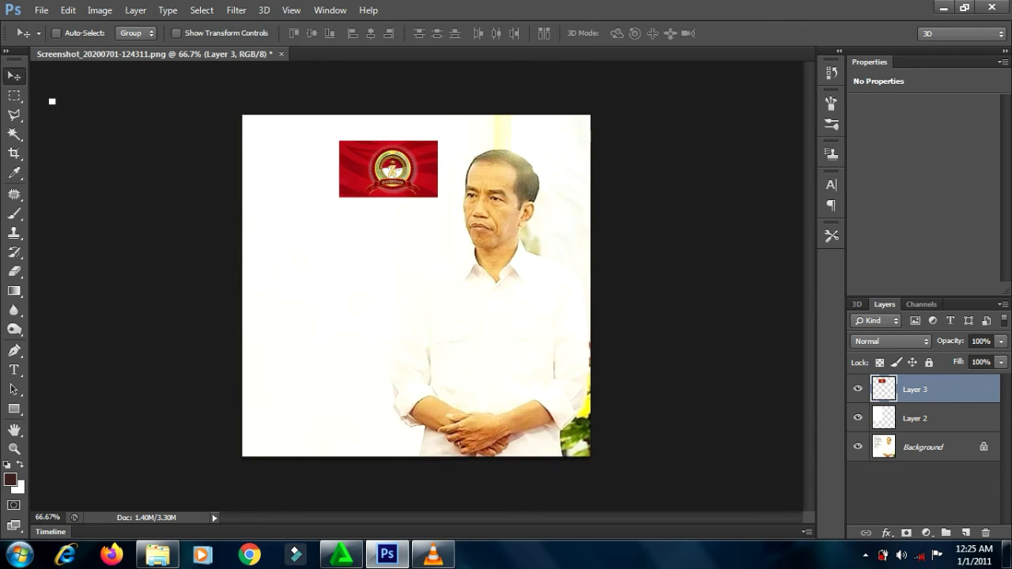
key(ctrl+t)
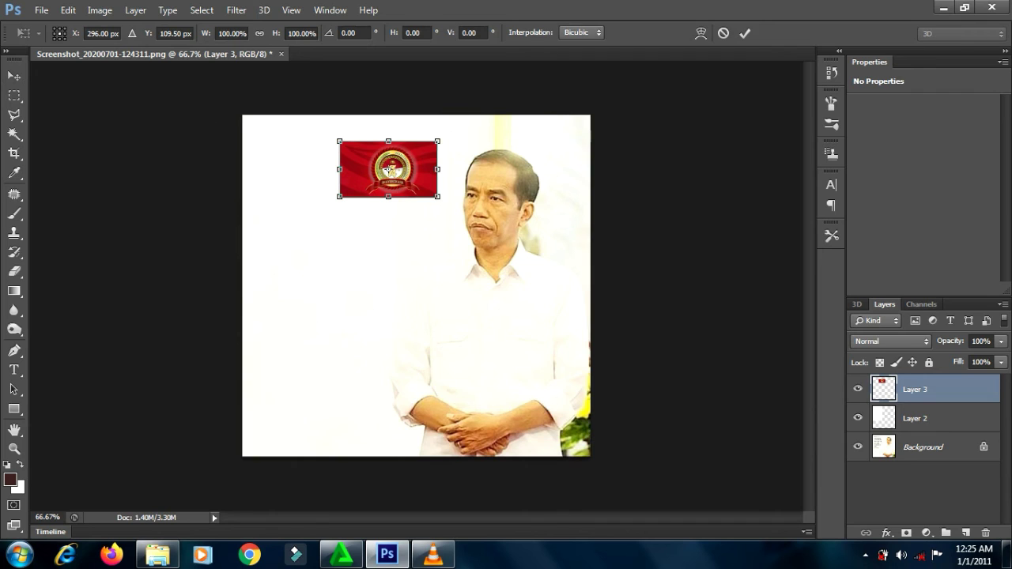
drag(339, 196, 142, 308)
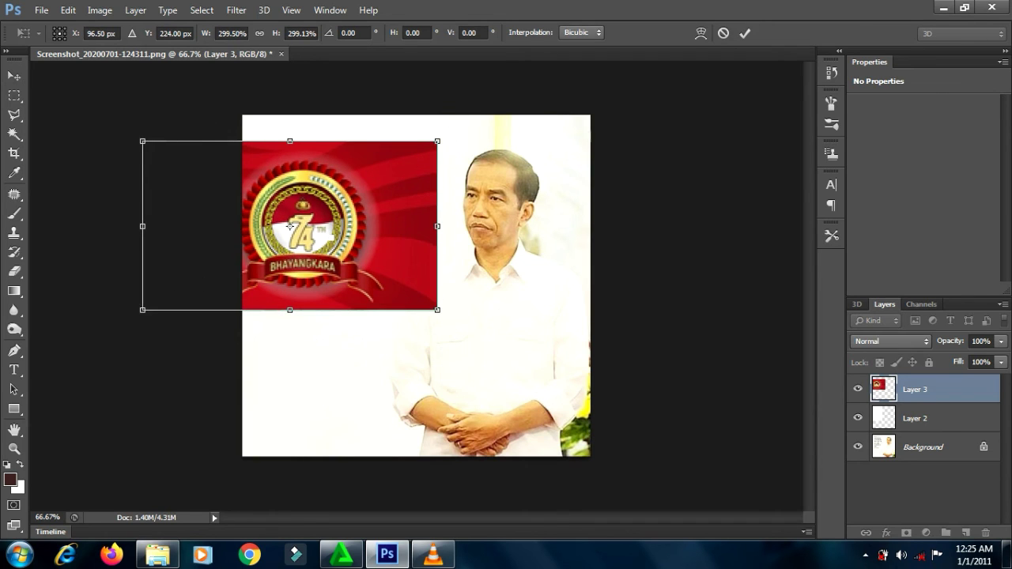
drag(291, 225, 388, 207)
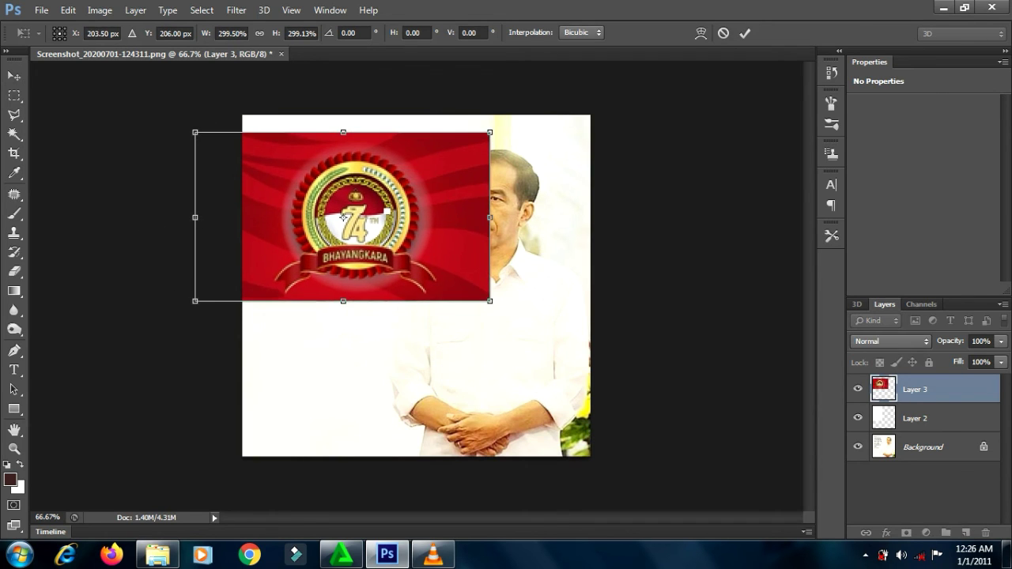
key(Return)
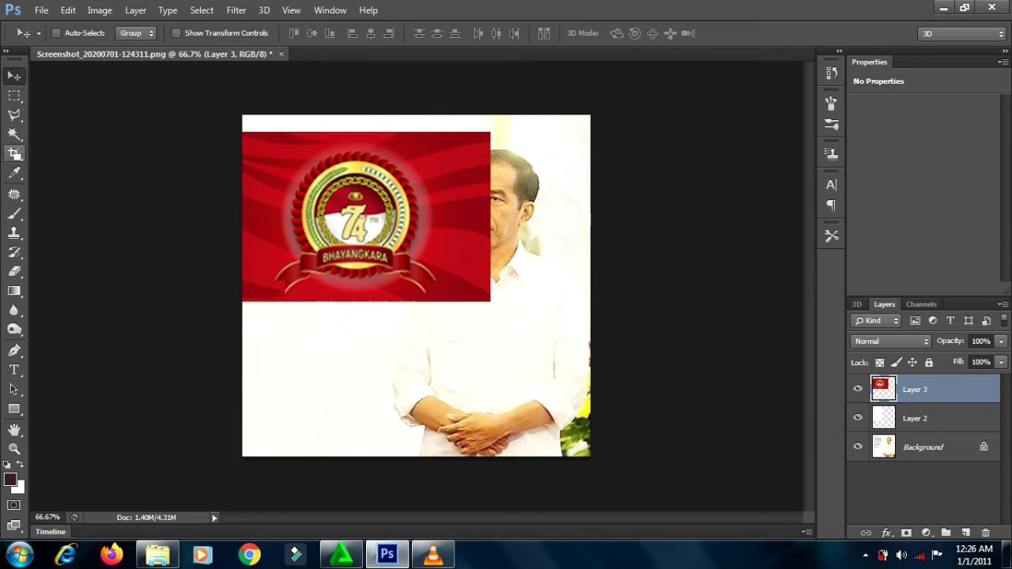
- Erase the red background around the emblem with a 156 px Eraser brush at 100% opacity, then delete the emblem layer
click(14, 271)
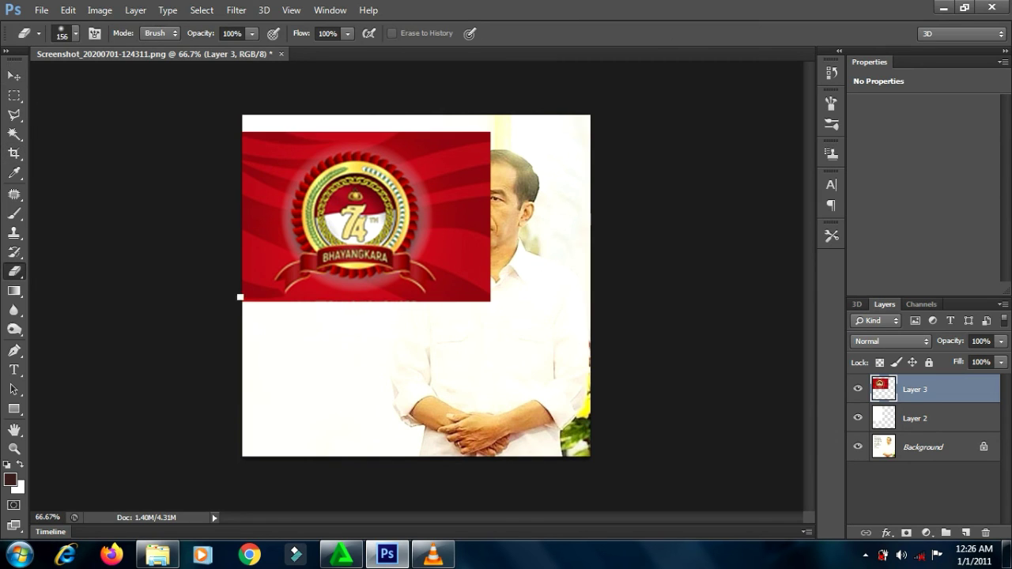
mouse_move(245, 296)
mouse_down()
mouse_move(443, 292)
mouse_move(482, 277)
mouse_move(474, 158)
mouse_move(395, 142)
mouse_up()
mouse_move(322, 110)
mouse_down()
mouse_move(199, 103)
mouse_move(443, 122)
mouse_move(486, 304)
mouse_up()
drag(491, 229, 388, 104)
drag(260, 186, 265, 269)
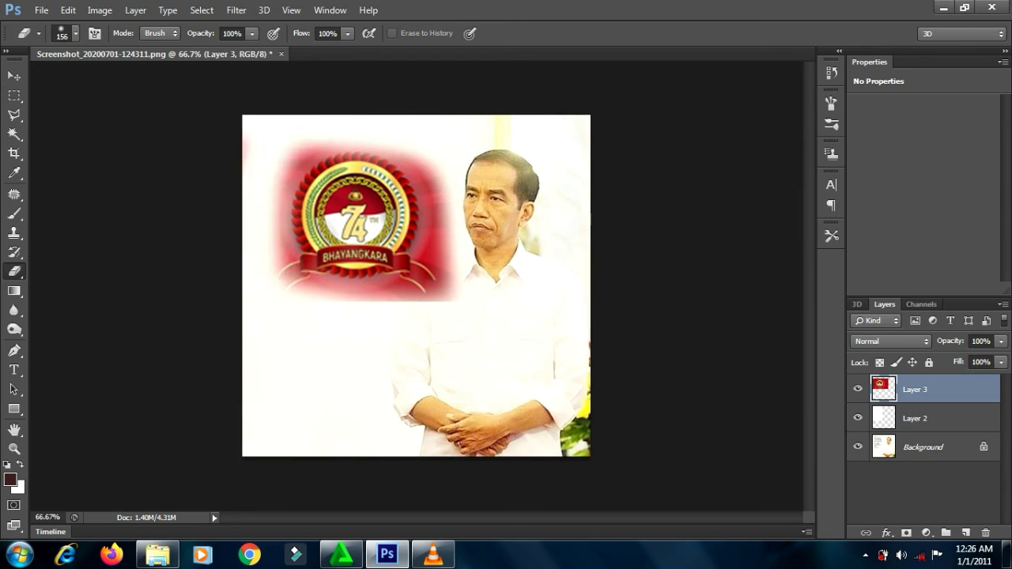
mouse_move(473, 316)
mouse_down()
mouse_move(349, 313)
mouse_move(463, 207)
mouse_move(480, 106)
mouse_up()
mouse_move(230, 150)
mouse_down()
mouse_move(251, 125)
mouse_move(342, 119)
mouse_move(427, 150)
mouse_move(455, 207)
mouse_up()
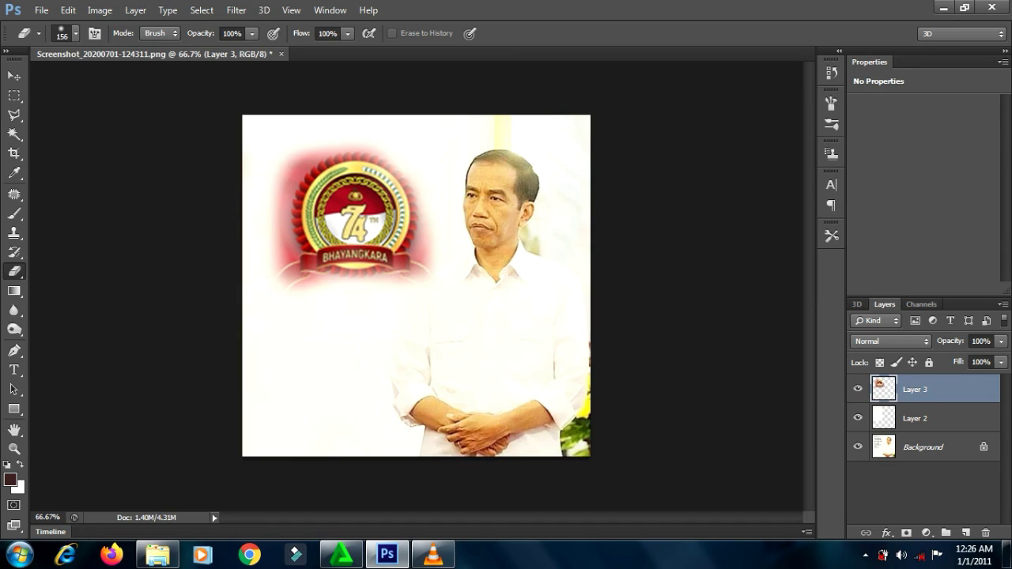
drag(276, 248, 398, 457)
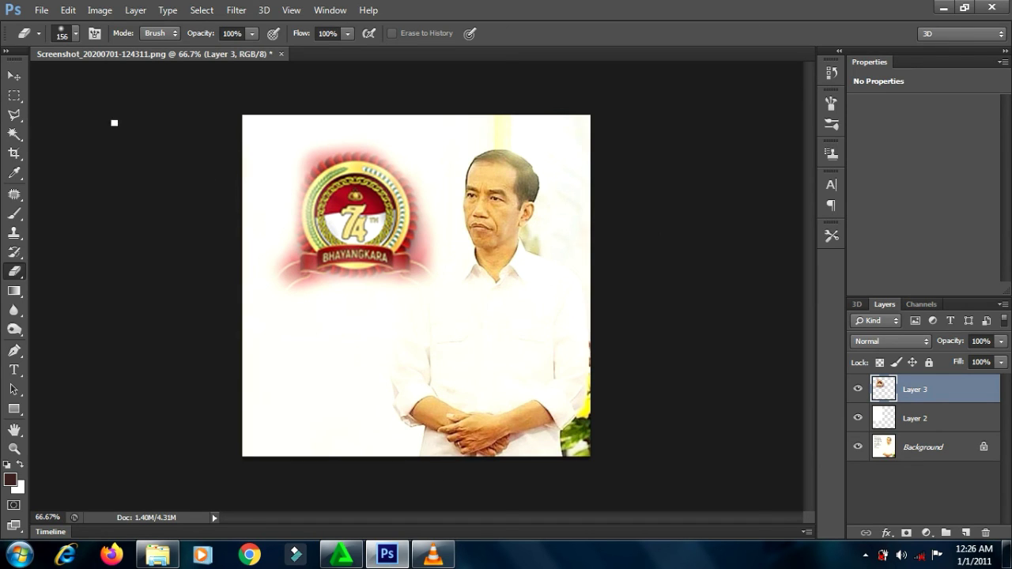
key(Delete)
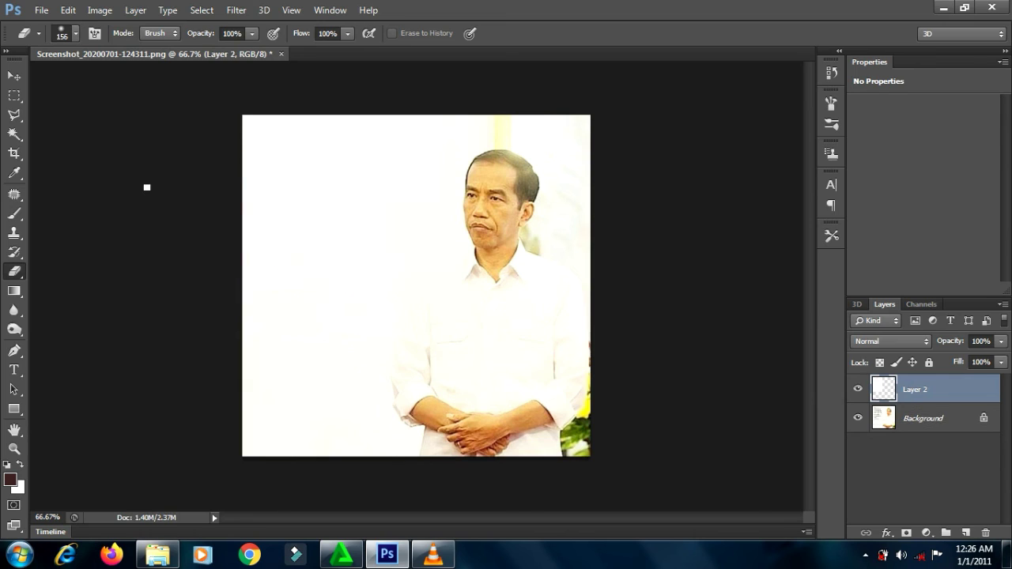
- Add the text "Selamat dirgahayu" in 12 pt Stencil on the blank area beside the man
key(t)
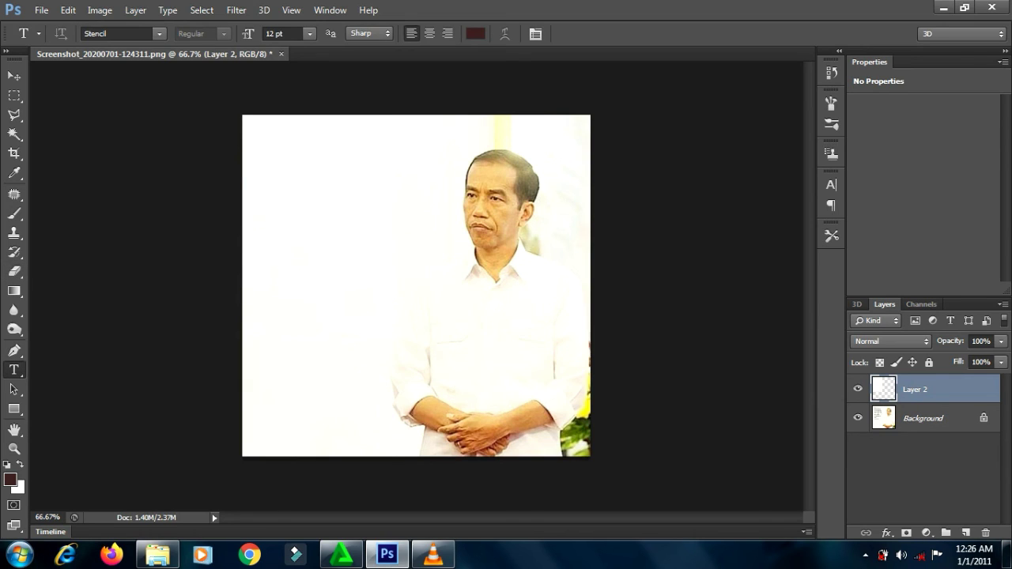
click(296, 193)
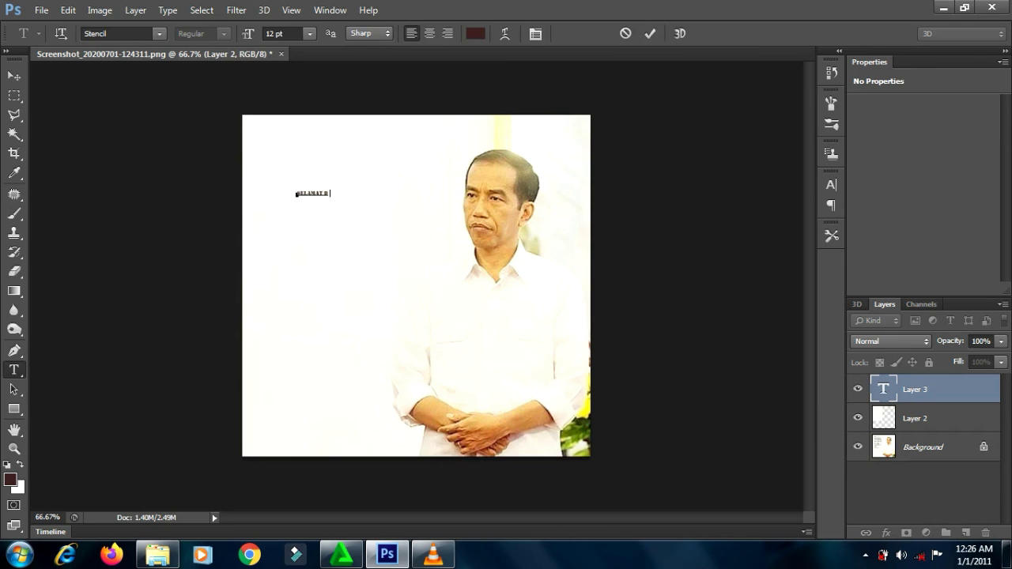
text(RGAHAYU)
- Stretch the text almost to the image's right edge, move it down across the man's lower face, and commit it
key(ctrl)
drag(357, 189, 583, 127)
drag(477, 165, 478, 238)
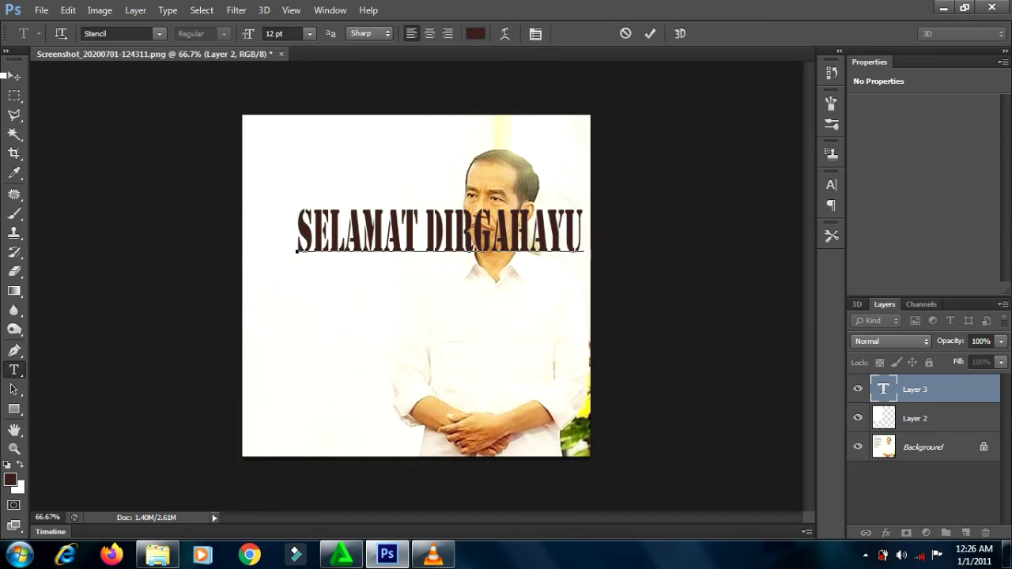
click(10, 75)
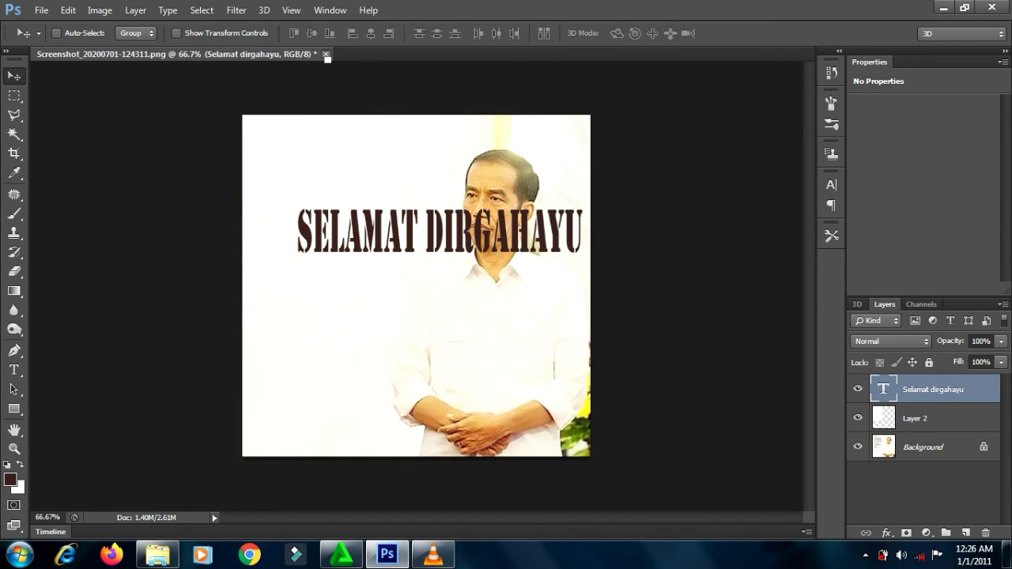
- Close Screenshot_20200701-124311.png without saving the changes
click(325, 53)
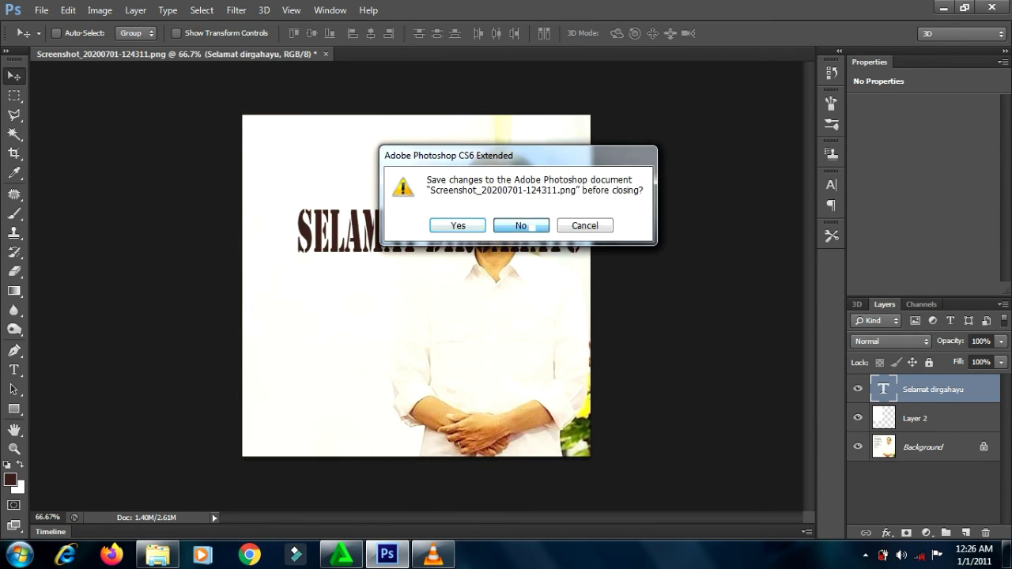
click(524, 226)
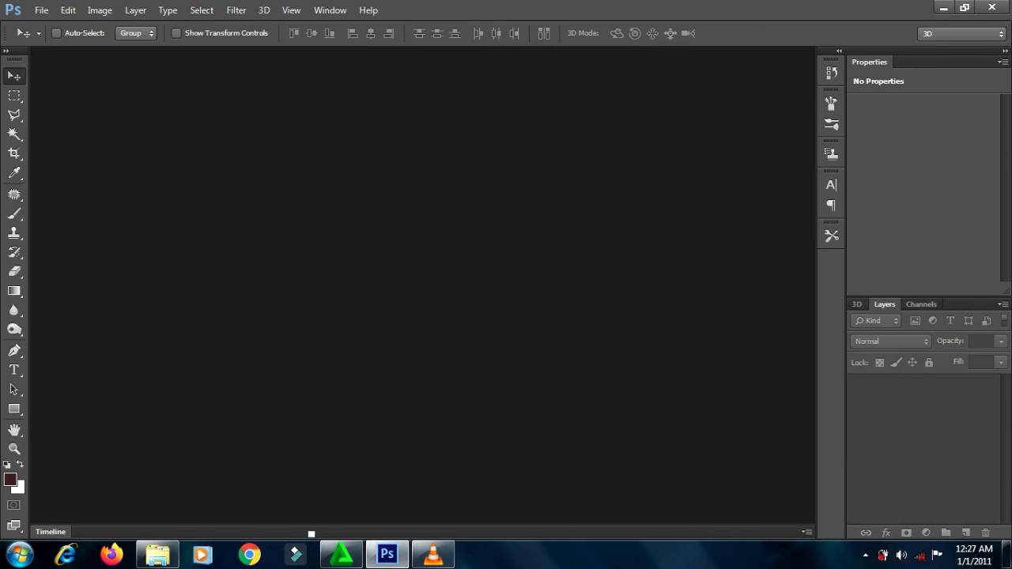
mouse_move(392, 555)
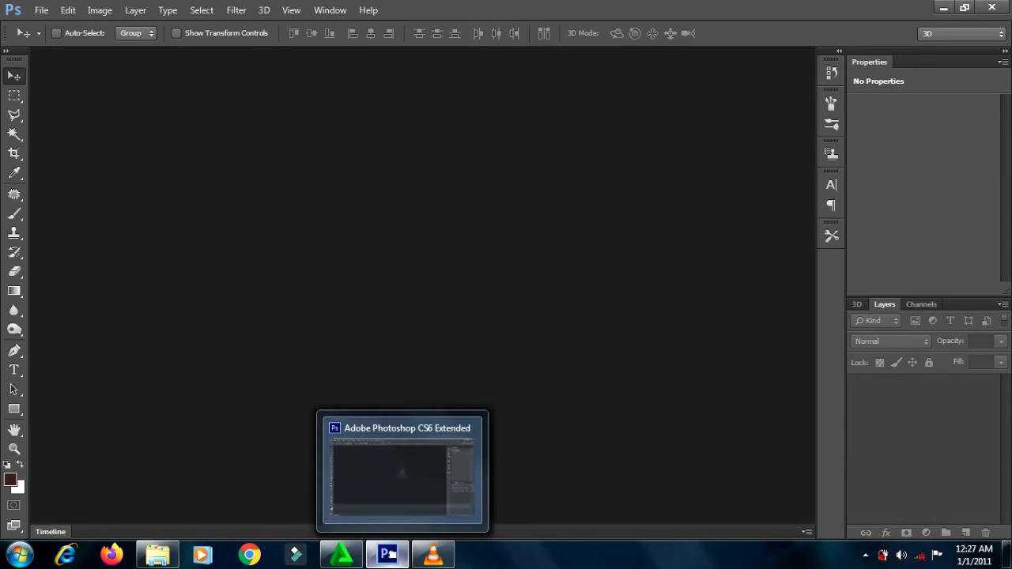